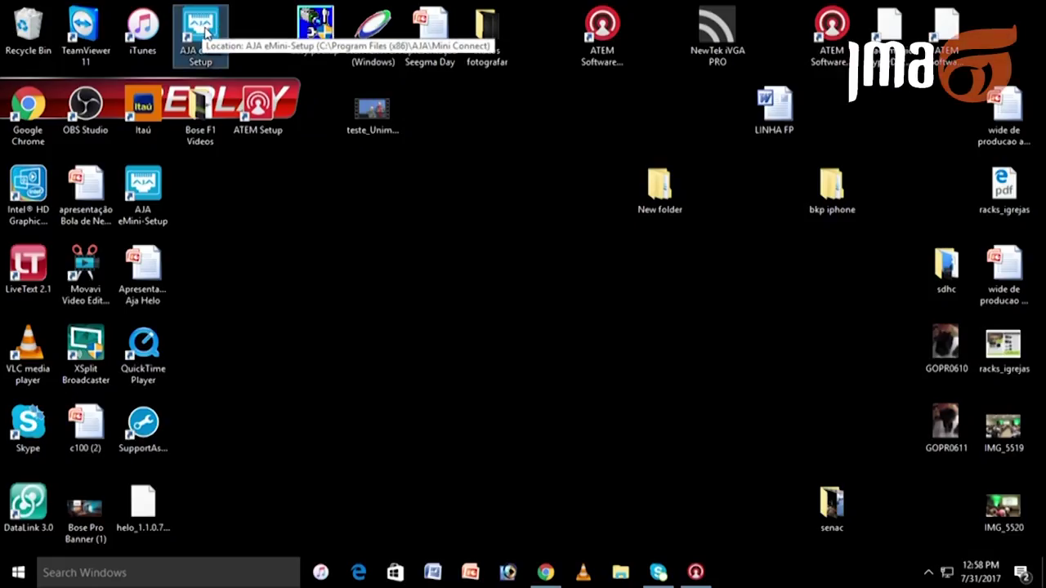
Step: Launch AJA eMini-Setup and select the HELO's static IP address in the network settings
{"action": "double_click", "coordinate": [206, 31]}
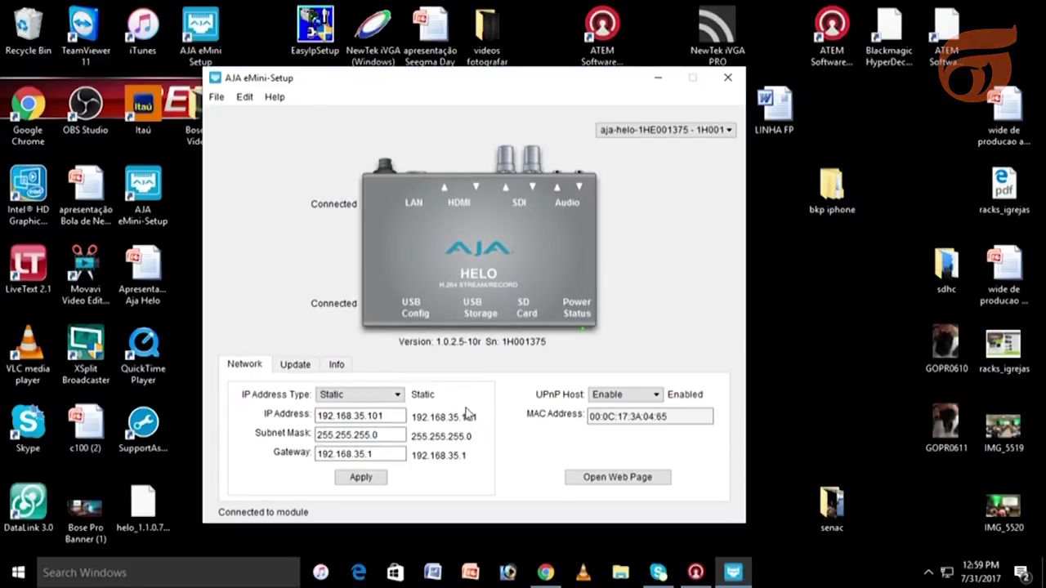
{"action": "left_click_drag", "start_coordinate": [397, 415], "coordinate": [311, 414]}
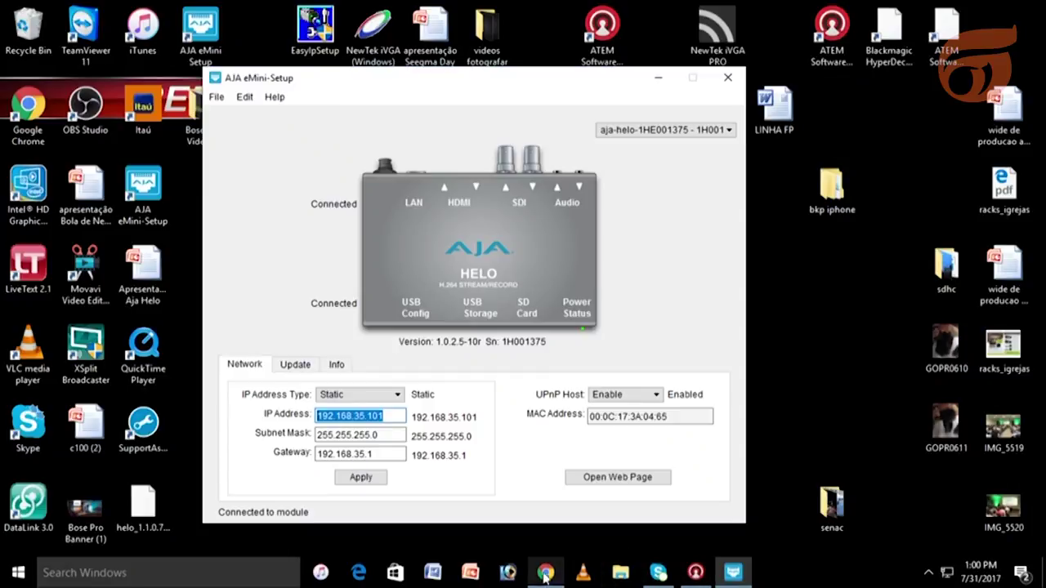
Step: Switch to Chrome and load aja.com in a new tab
{"action": "mouse_move", "coordinate": [539, 578]}
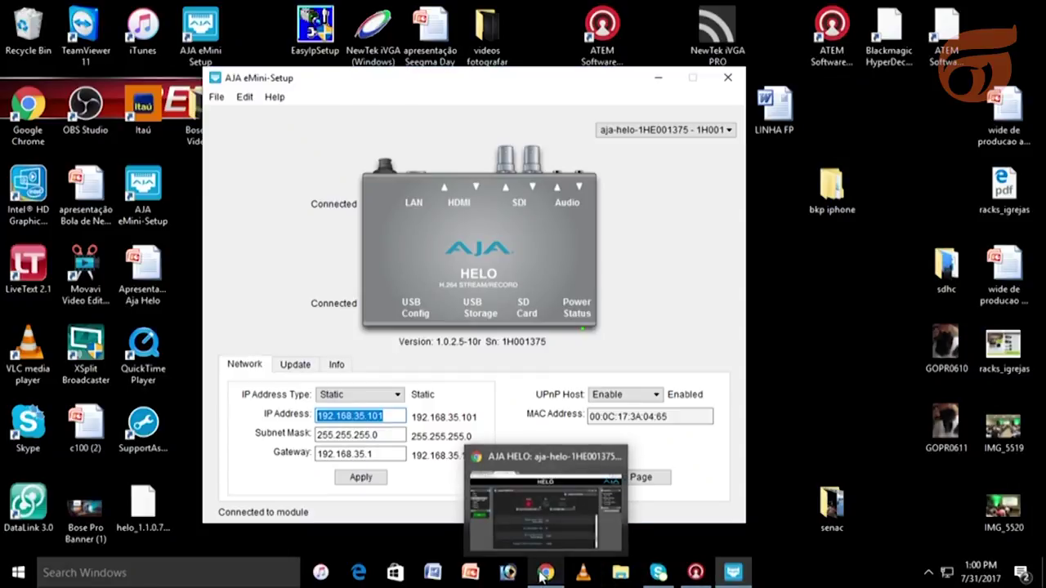
{"action": "left_click", "coordinate": [539, 578]}
{"action": "key", "text": "ctrl+t"}
{"action": "type", "text": "aja.com"}
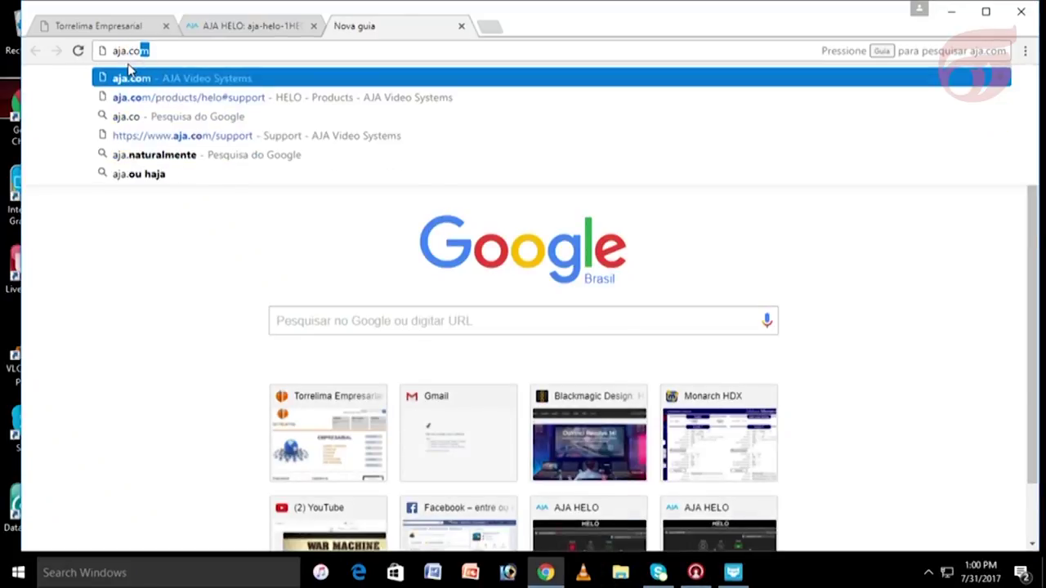
{"action": "key", "text": "Return"}
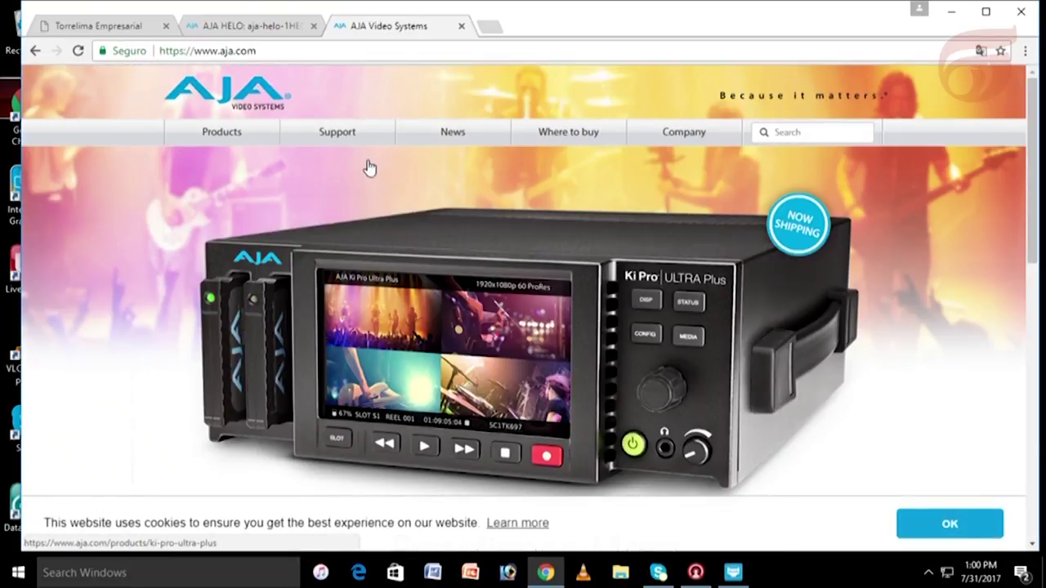
Step: Go to the AJA site's Support section and open the support page for the HELO
{"action": "mouse_move", "coordinate": [336, 142]}
{"action": "left_click", "coordinate": [333, 154]}
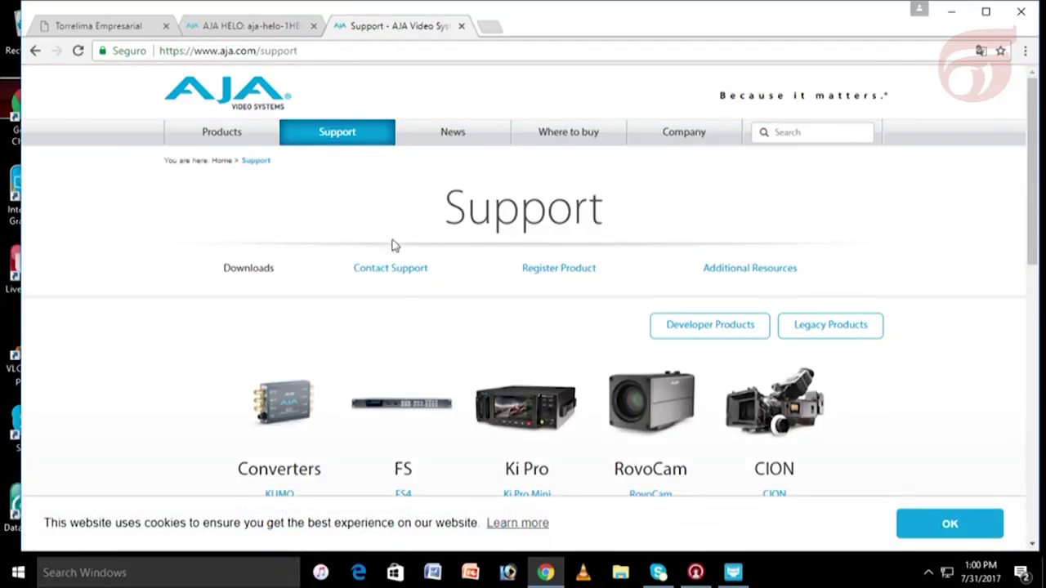
{"action": "scroll", "coordinate": [404, 323], "scroll_direction": "down", "scroll_amount": 2}
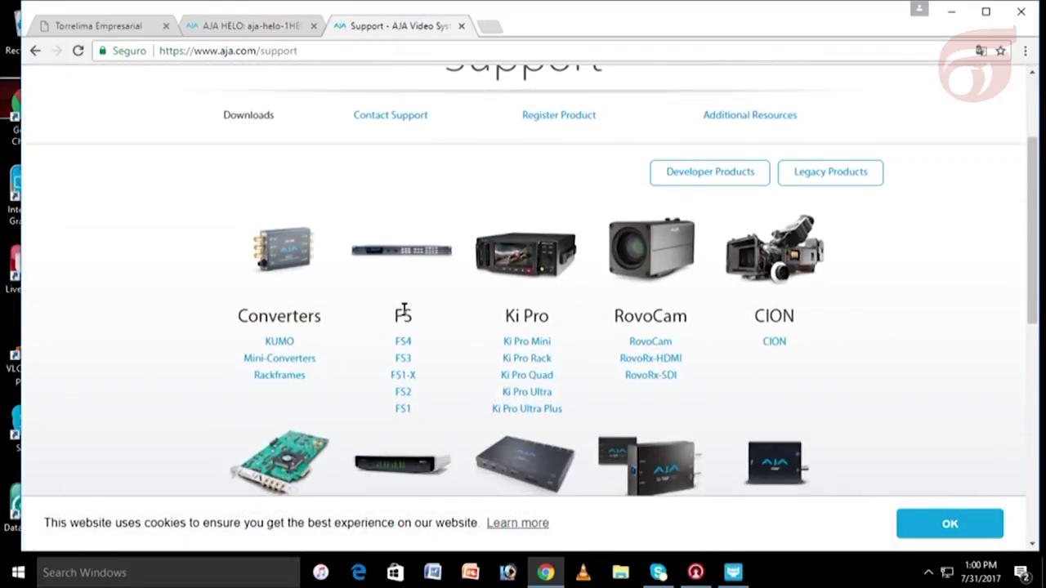
{"action": "scroll", "coordinate": [403, 314], "scroll_direction": "down", "scroll_amount": 1}
{"action": "scroll", "coordinate": [402, 313], "scroll_direction": "down", "scroll_amount": 1}
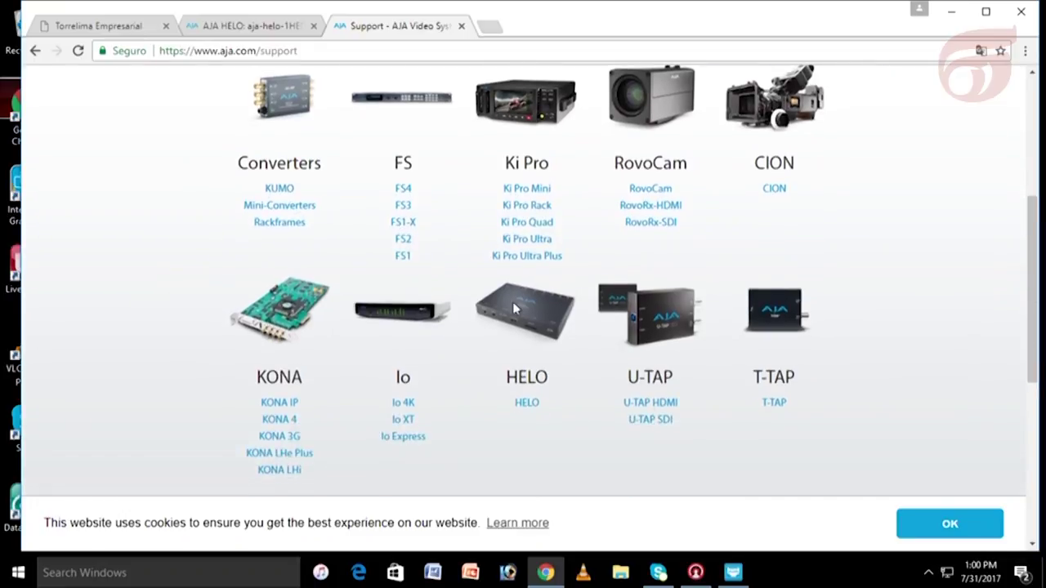
{"action": "left_click", "coordinate": [524, 403]}
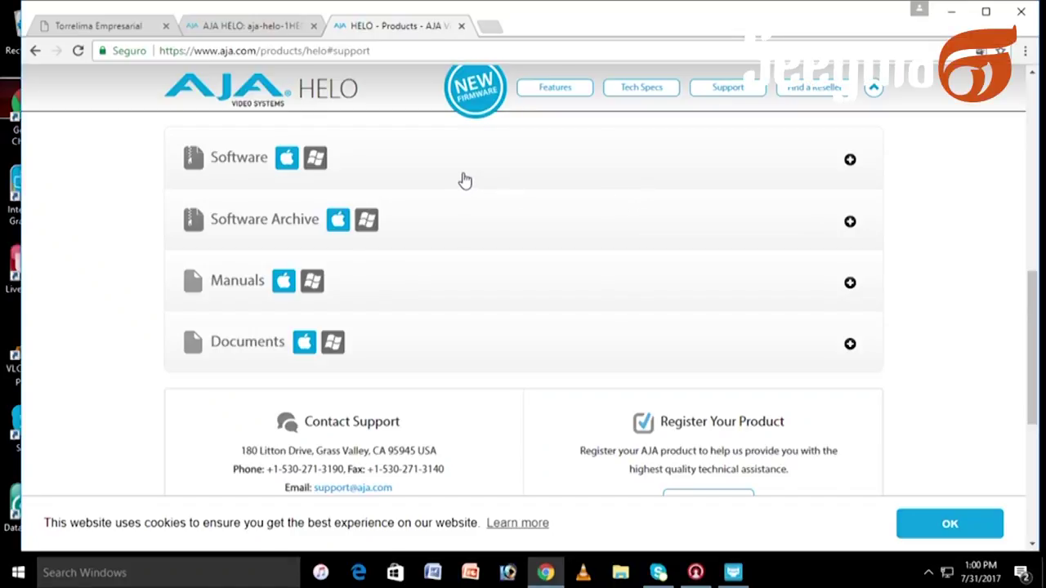
Step: Show the HELO software for Windows and download the AJA HELO Firmware v1.1 zip archive
{"action": "left_click", "coordinate": [318, 239]}
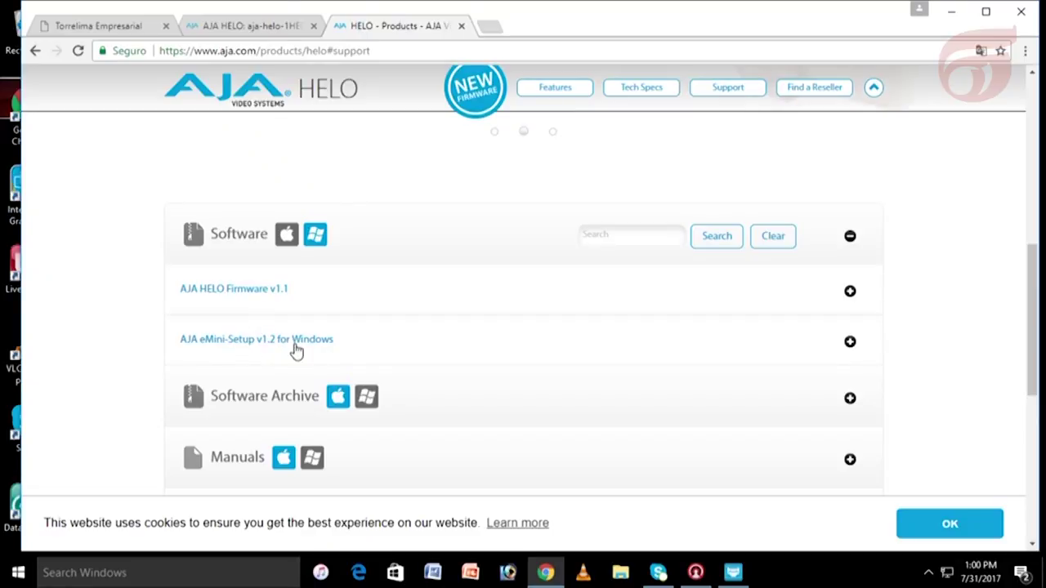
{"action": "left_click", "coordinate": [263, 297]}
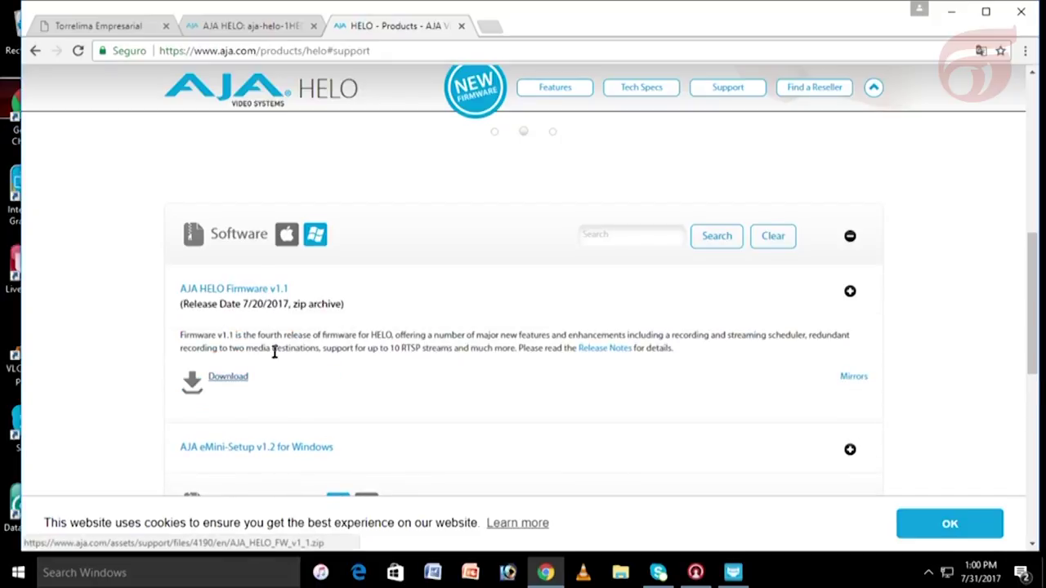
{"action": "left_click", "coordinate": [275, 292]}
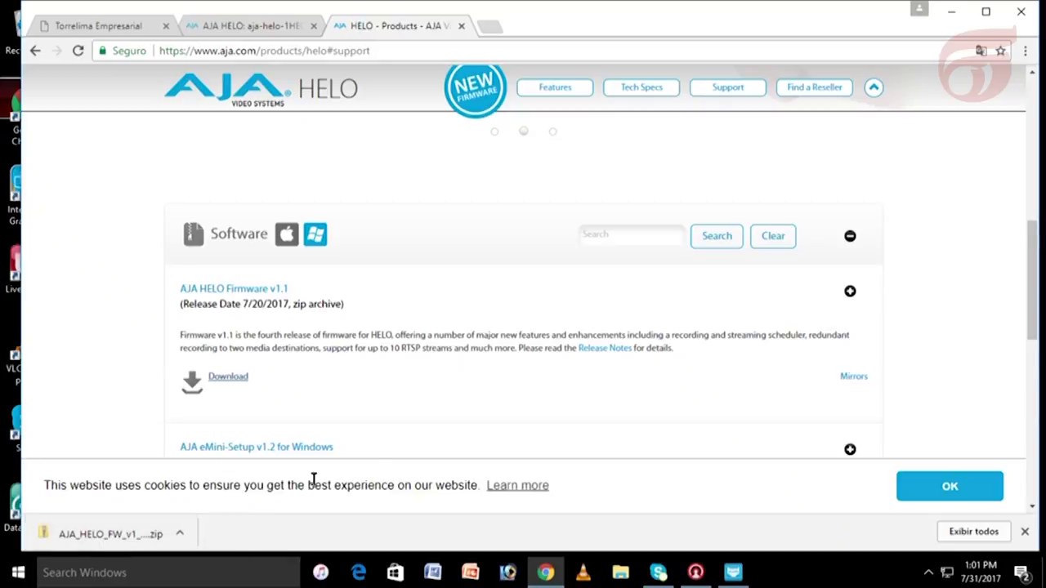
Step: Open the downloaded firmware archive and select helo_1.1.0.70_3_release.ajas
{"action": "scroll", "coordinate": [317, 474], "scroll_direction": "down", "scroll_amount": 1}
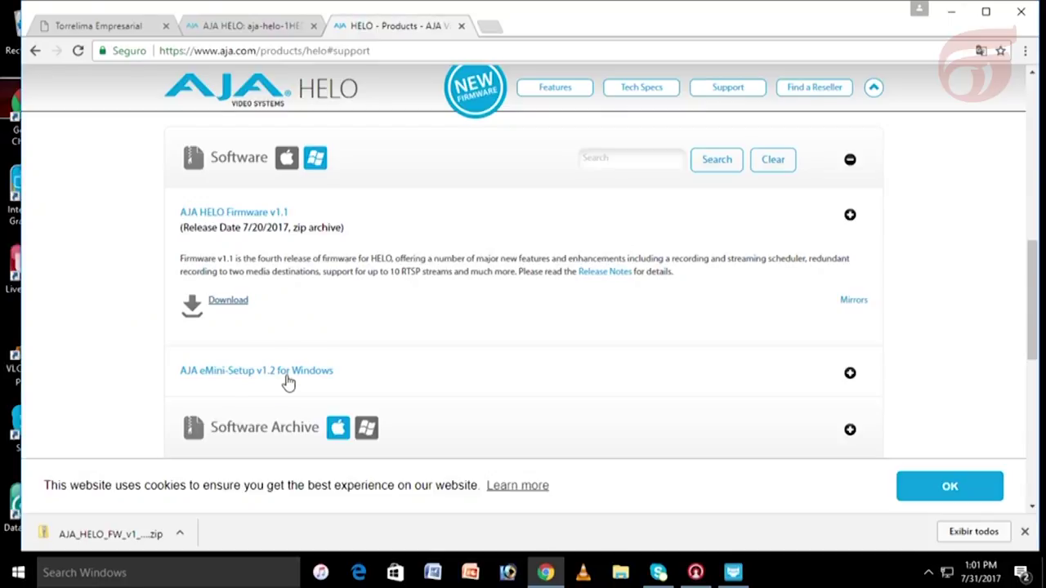
{"action": "left_click", "coordinate": [103, 533]}
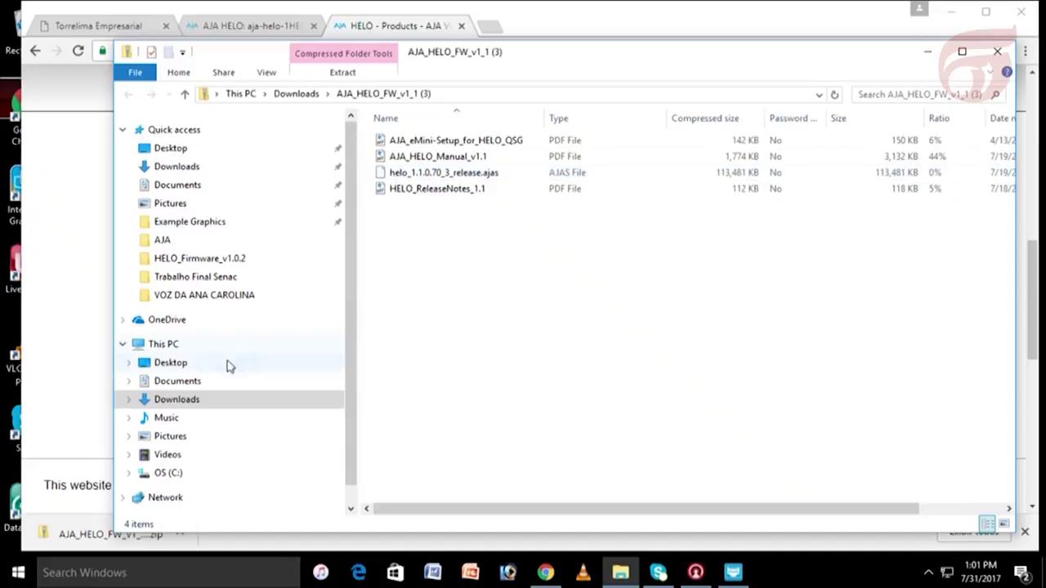
{"action": "left_click", "coordinate": [404, 181]}
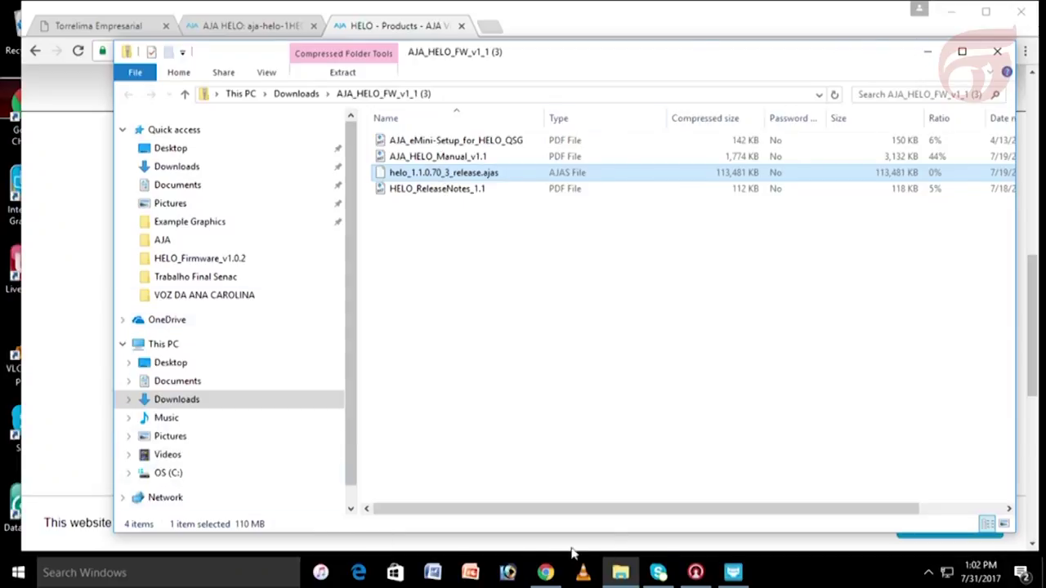
Step: Switch to AJA eMini-Setup and load helo_1.1.0.70_3_release.ajas from the desktop as the HELO's firmware update
{"action": "left_click", "coordinate": [733, 574]}
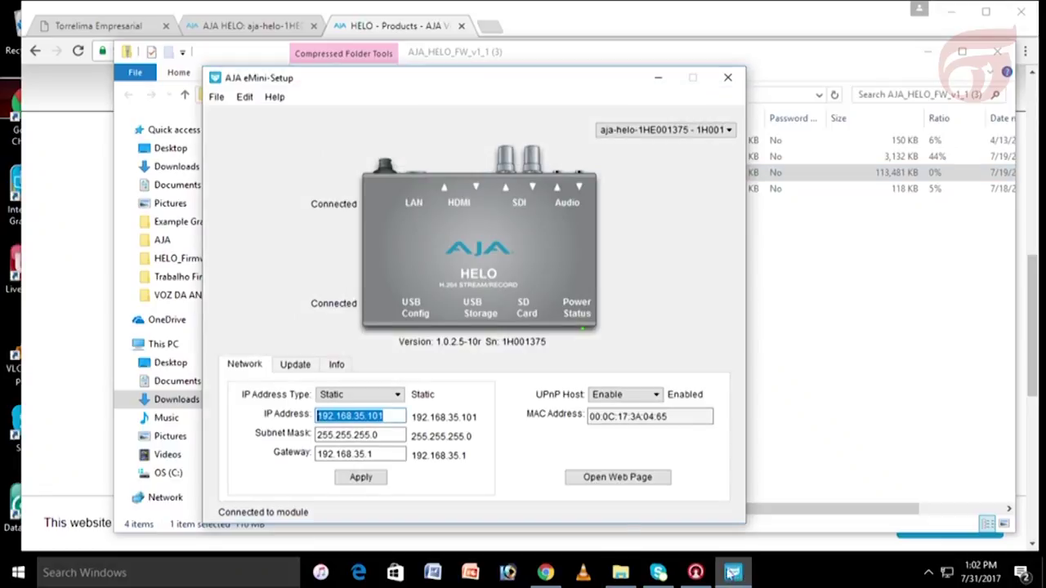
{"action": "left_click", "coordinate": [296, 367]}
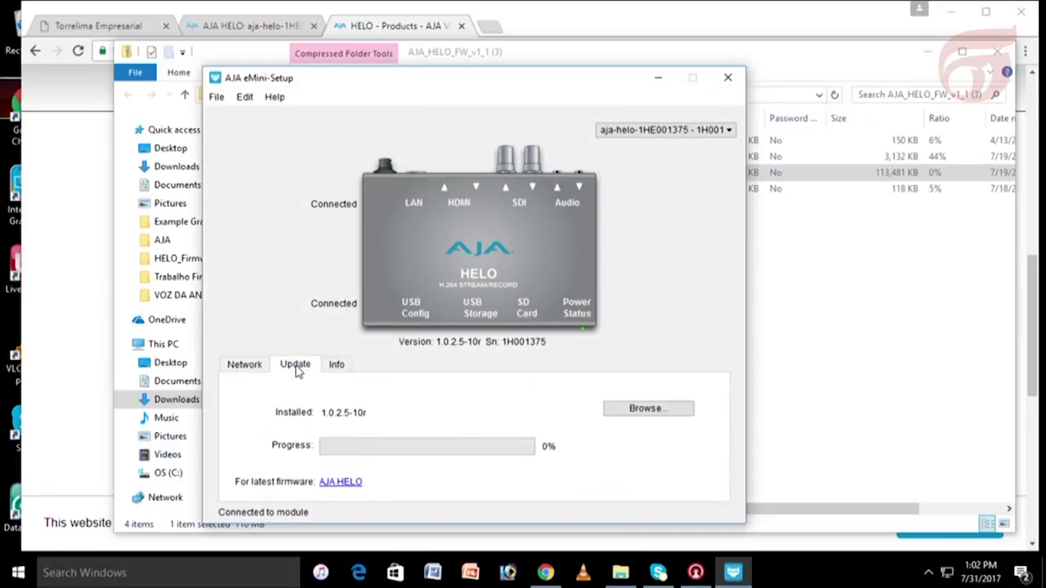
{"action": "left_click", "coordinate": [662, 415]}
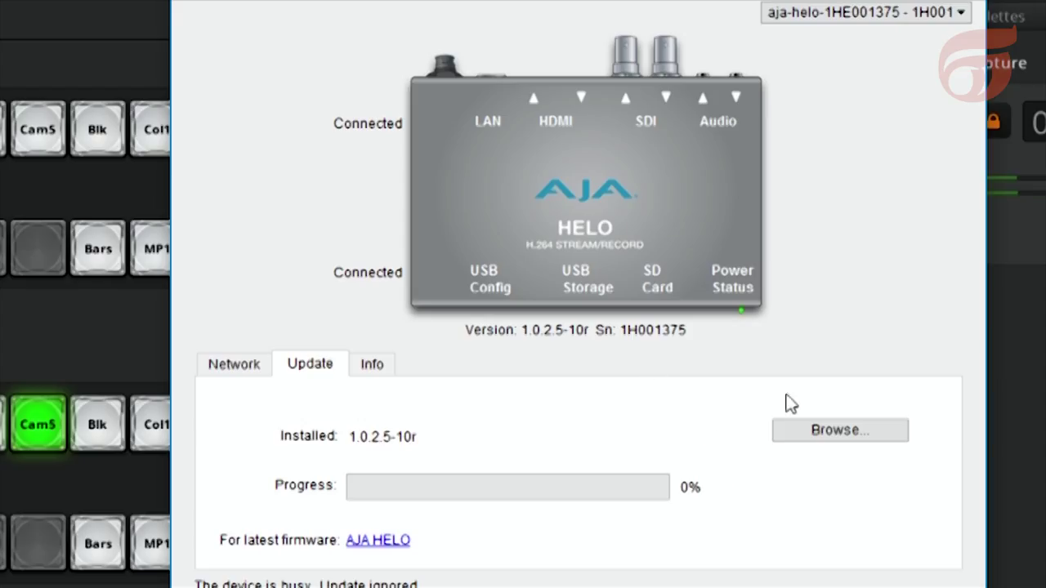
{"action": "left_click", "coordinate": [862, 441]}
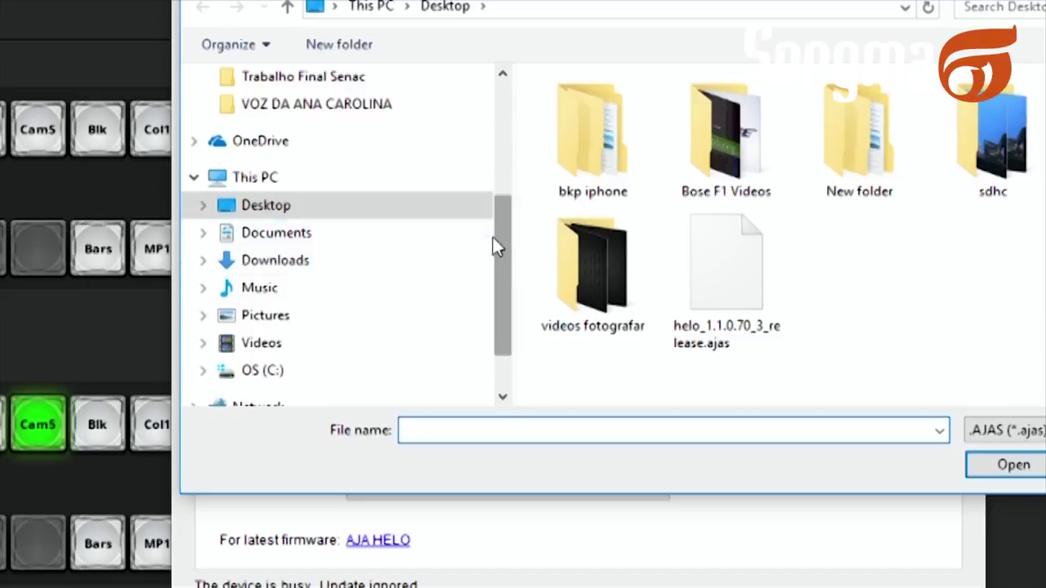
{"action": "left_click", "coordinate": [727, 304]}
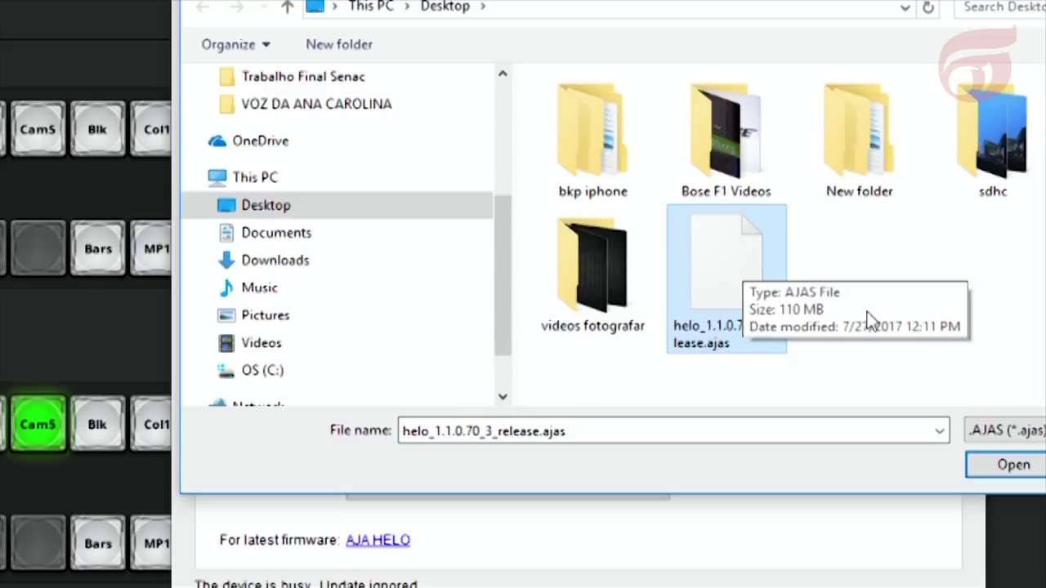
{"action": "left_click", "coordinate": [1015, 462]}
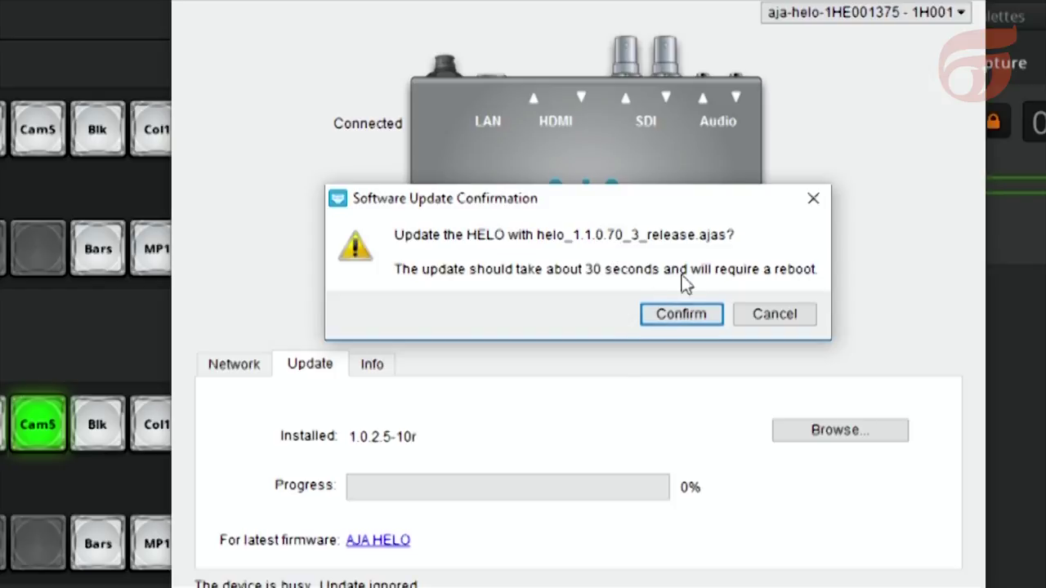
Step: Confirm the firmware update, commit the uploaded file and reboot the HELO
{"action": "left_click", "coordinate": [682, 315]}
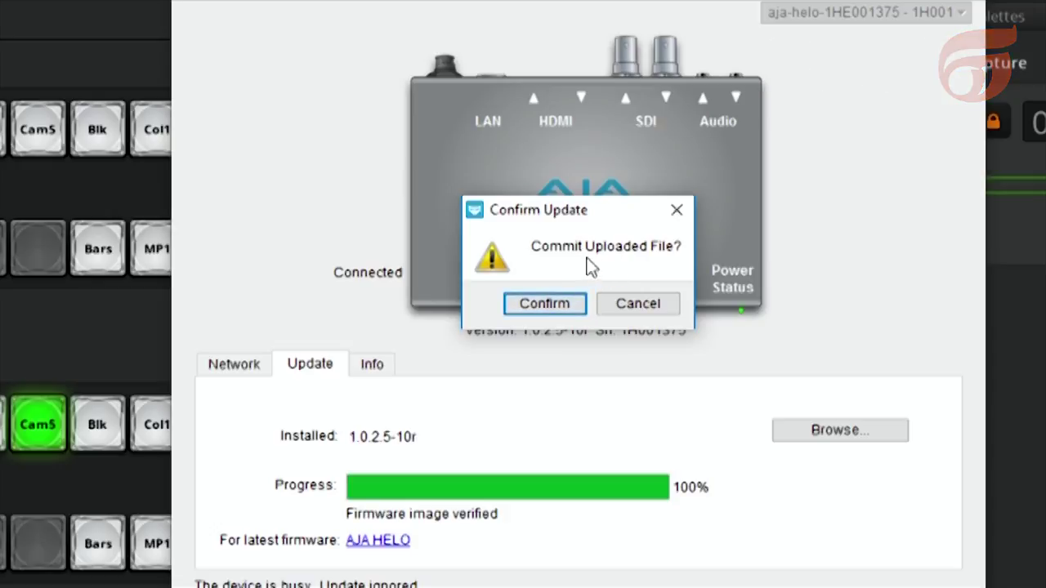
{"action": "left_click", "coordinate": [545, 304]}
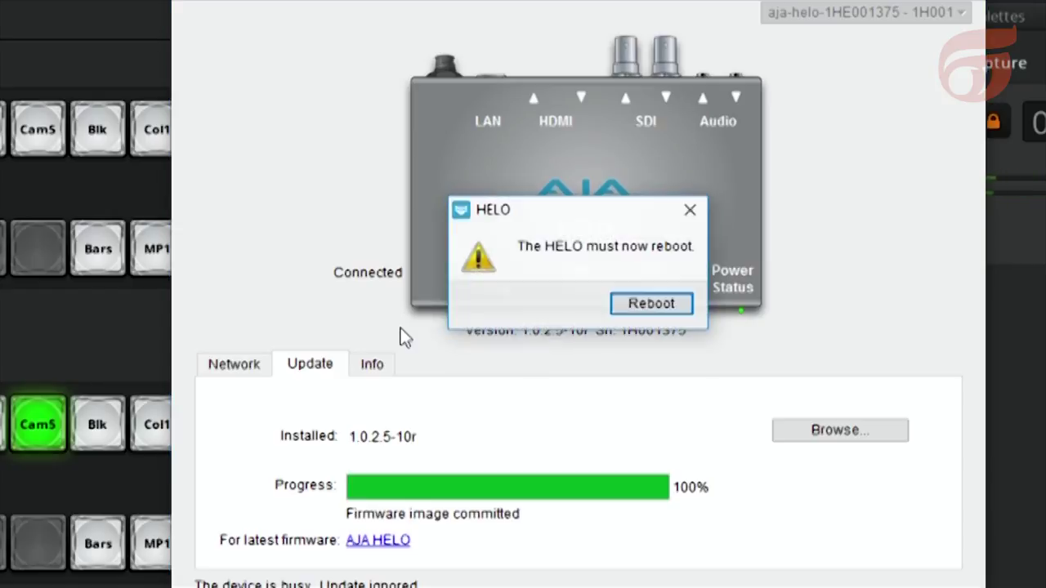
{"action": "left_click", "coordinate": [652, 304]}
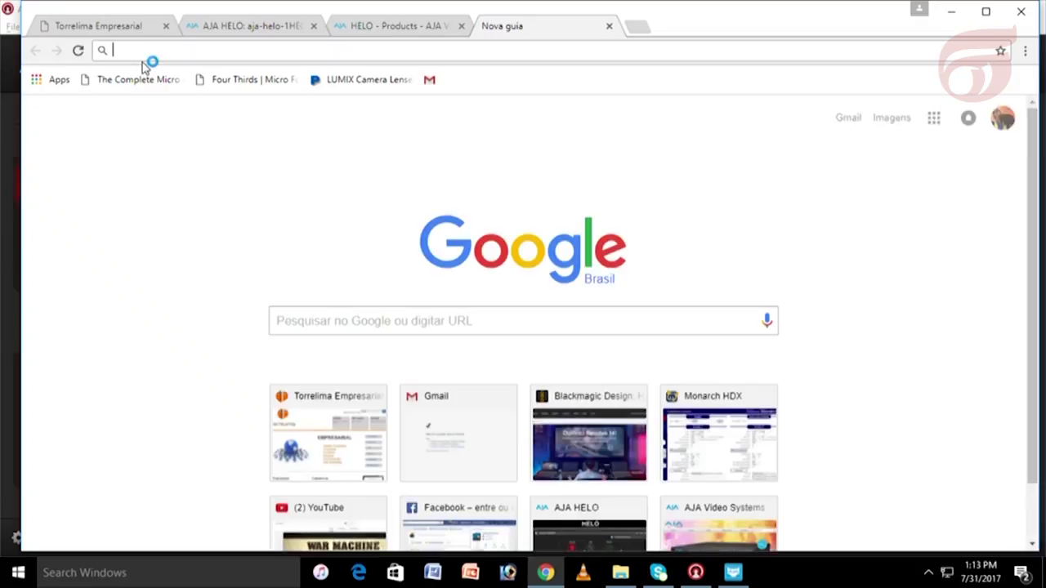
Step: Open the HELO's web interface at 192.168.35.101 in a new Chrome tab
{"action": "type", "text": "19"}
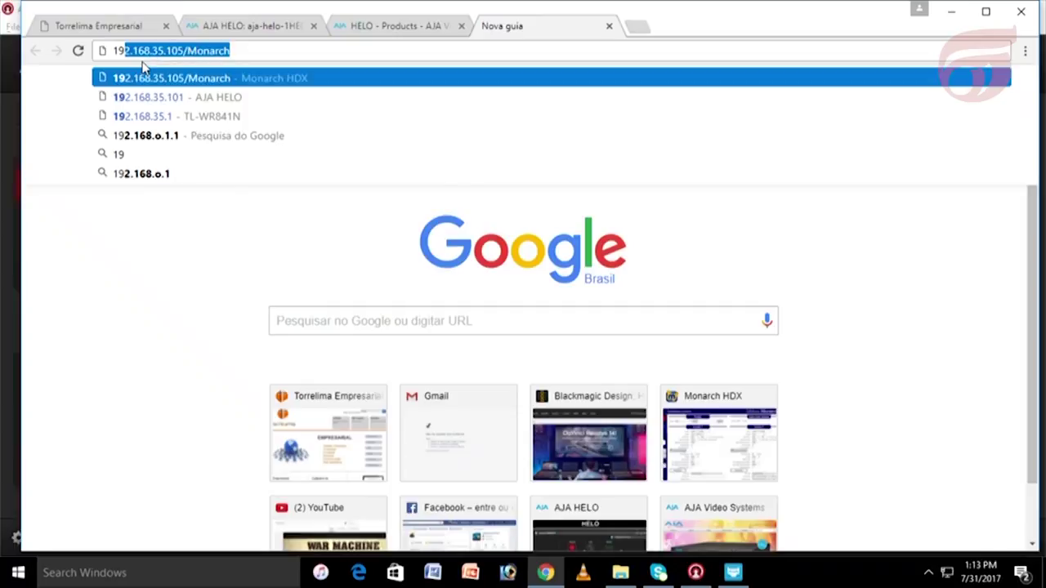
{"action": "type", "text": "2"}
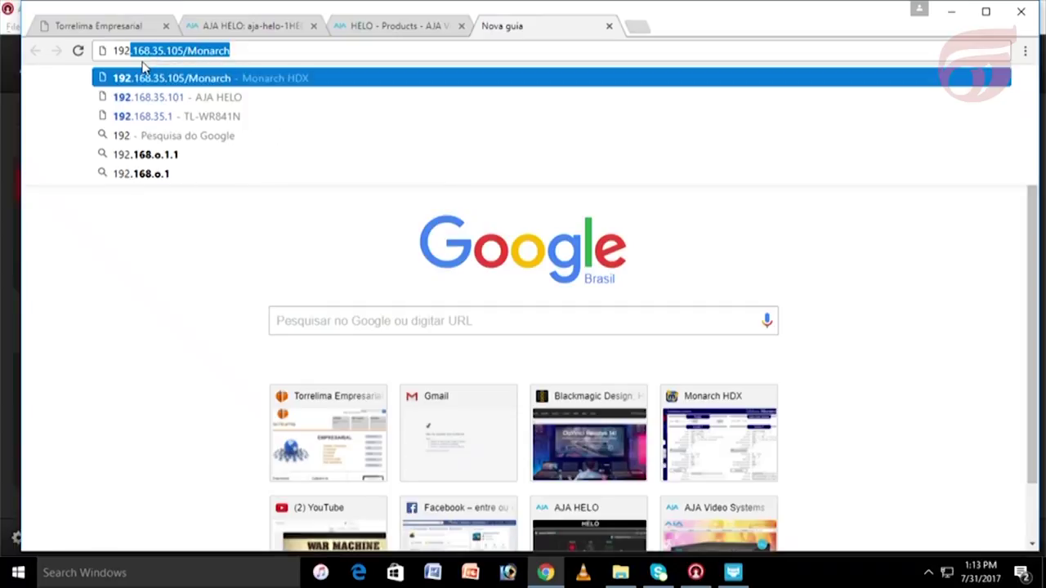
{"action": "type", "text": "168"}
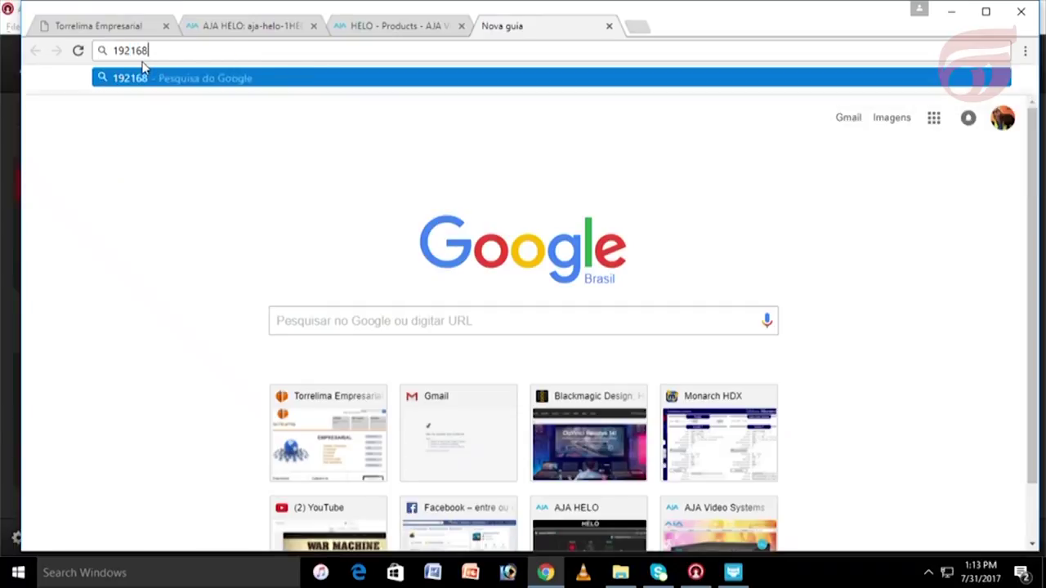
{"action": "type", "text": ".35.101"}
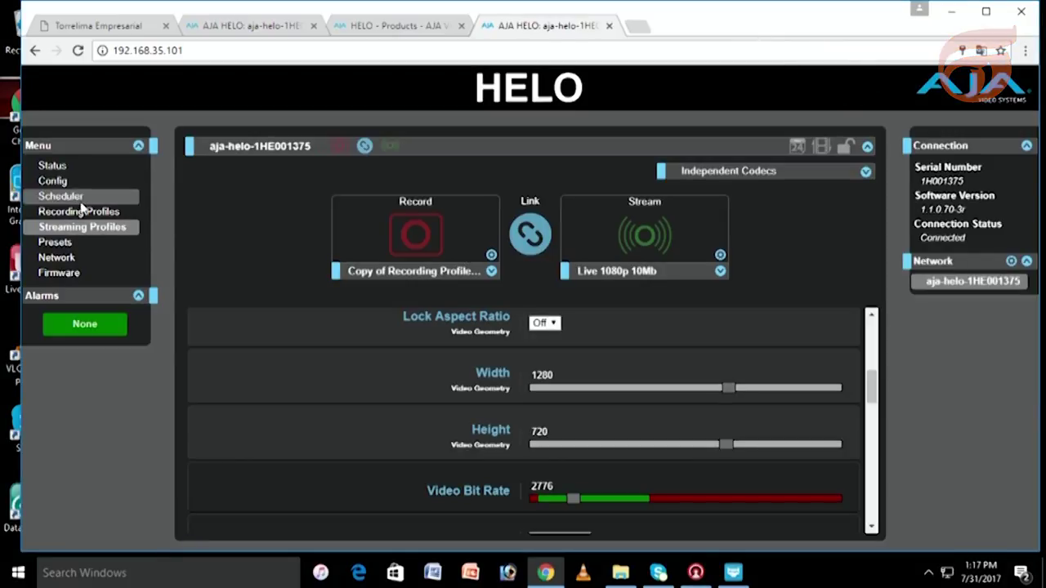
Step: Open the HELO's Config page and review the Video Source and Audio Source options
{"action": "left_click", "coordinate": [53, 180]}
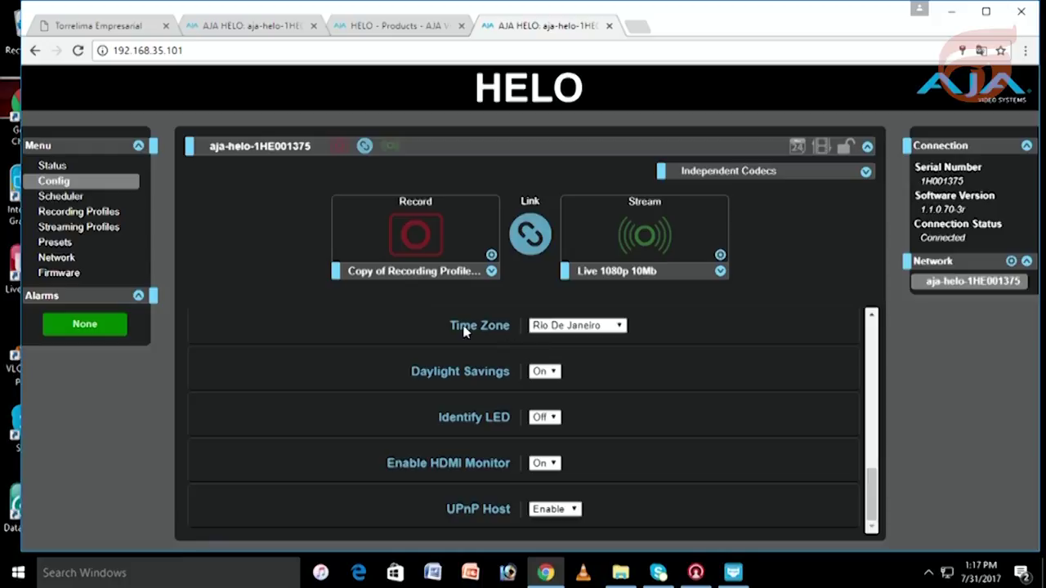
{"action": "scroll", "coordinate": [700, 338], "scroll_direction": "up", "scroll_amount": 10}
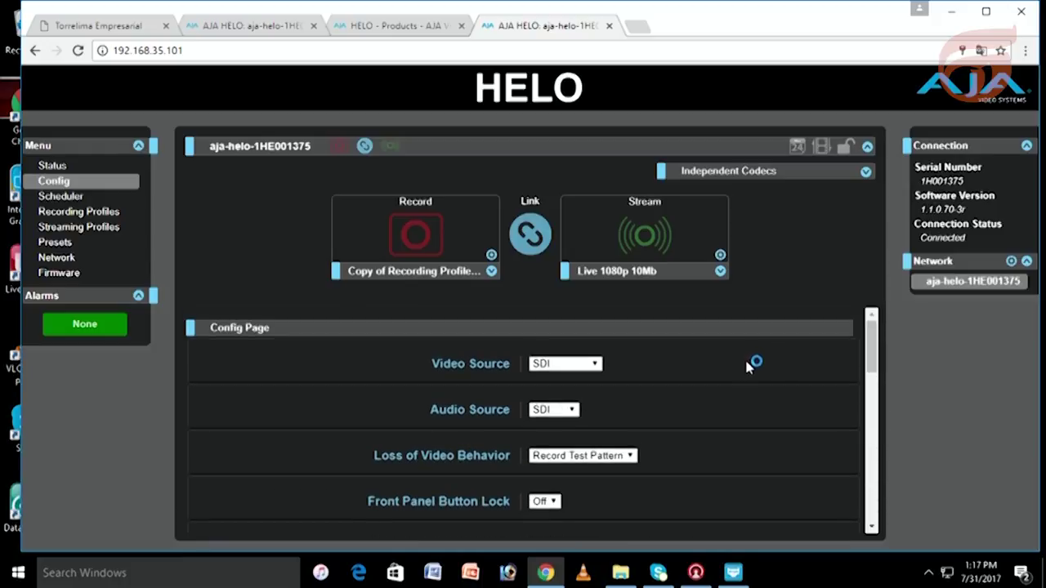
{"action": "left_click", "coordinate": [596, 367]}
{"action": "left_click", "coordinate": [596, 367]}
{"action": "left_click", "coordinate": [573, 413]}
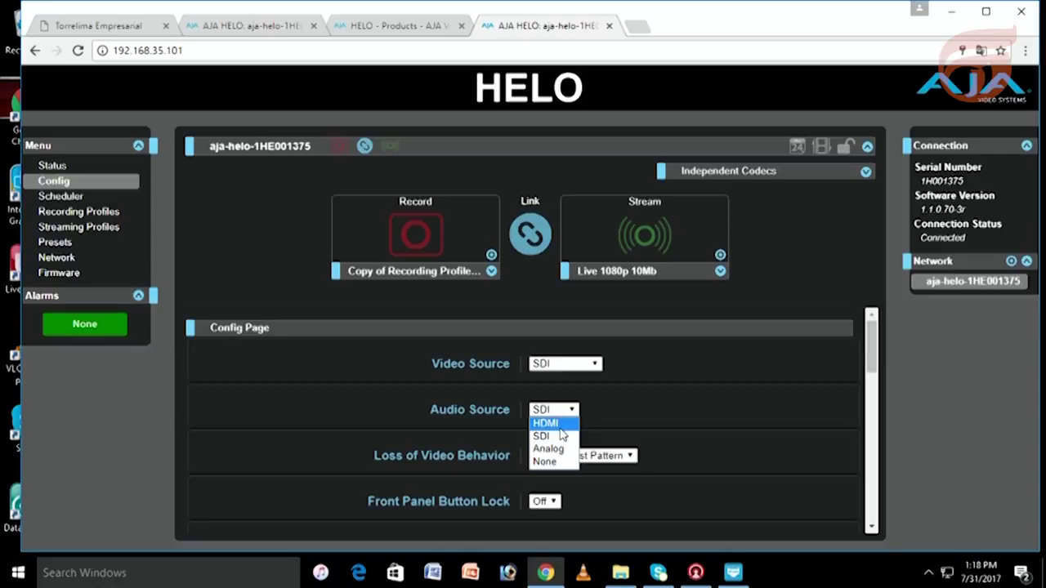
{"action": "left_click", "coordinate": [643, 416]}
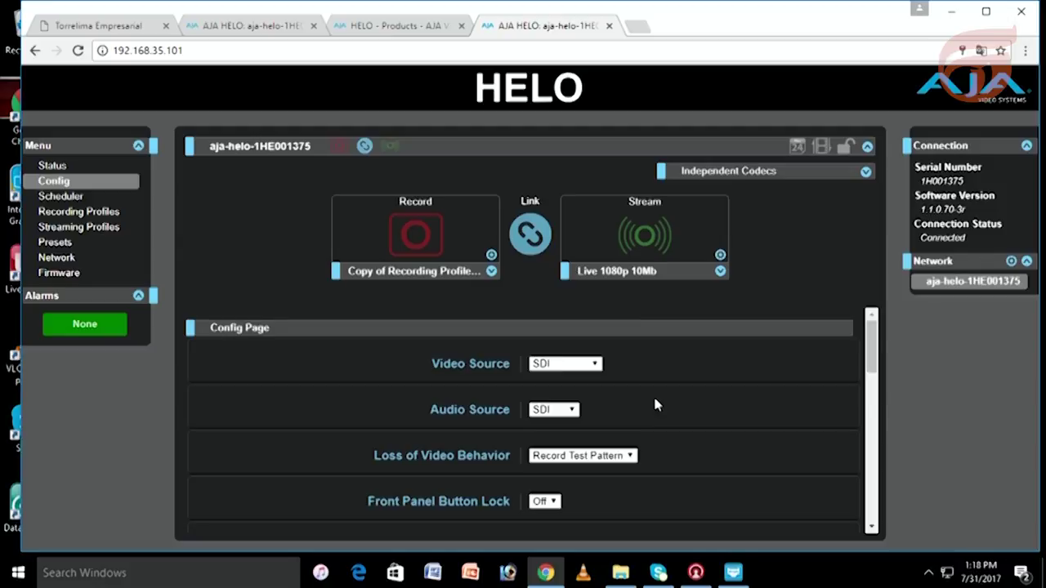
Step: Review the Front Panel Button Lock setting and its available options on the Config page
{"action": "scroll", "coordinate": [652, 403], "scroll_direction": "down", "scroll_amount": 1}
{"action": "scroll", "coordinate": [652, 404], "scroll_direction": "down", "scroll_amount": 2}
{"action": "scroll", "coordinate": [652, 403], "scroll_direction": "up", "scroll_amount": 1}
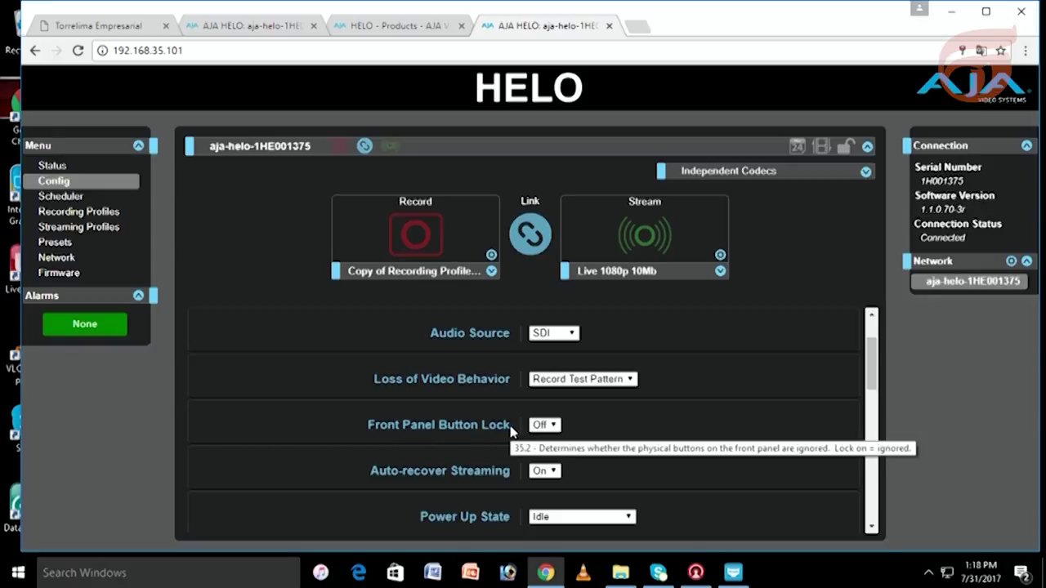
{"action": "mouse_move", "coordinate": [504, 433]}
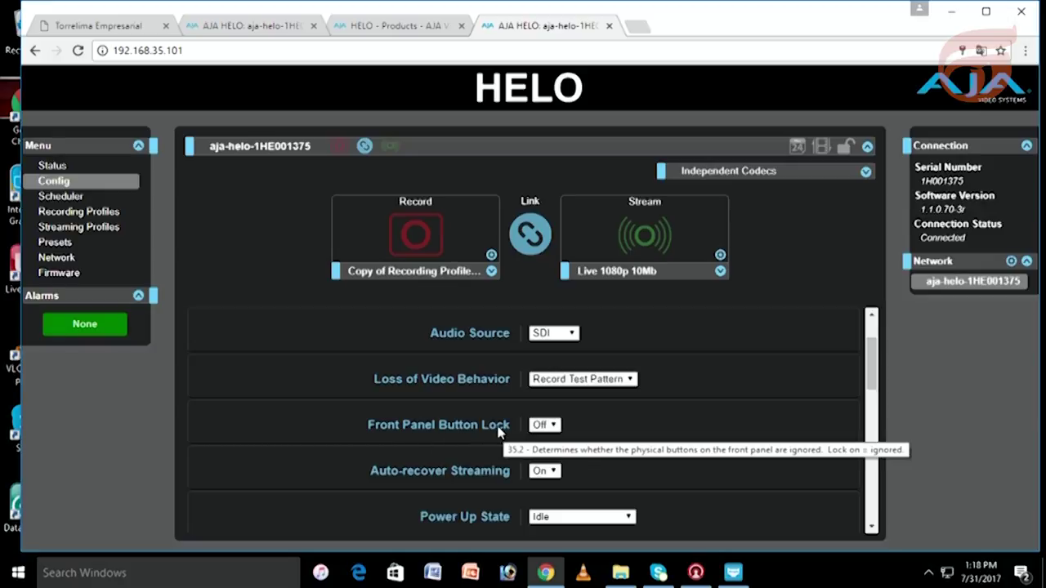
{"action": "left_click", "coordinate": [554, 425]}
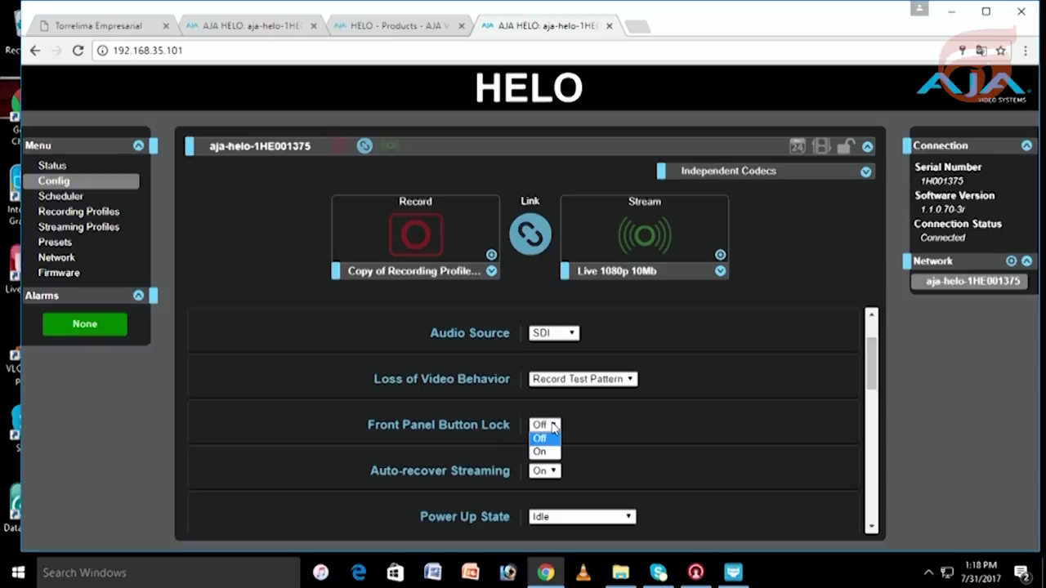
{"action": "left_click", "coordinate": [597, 423]}
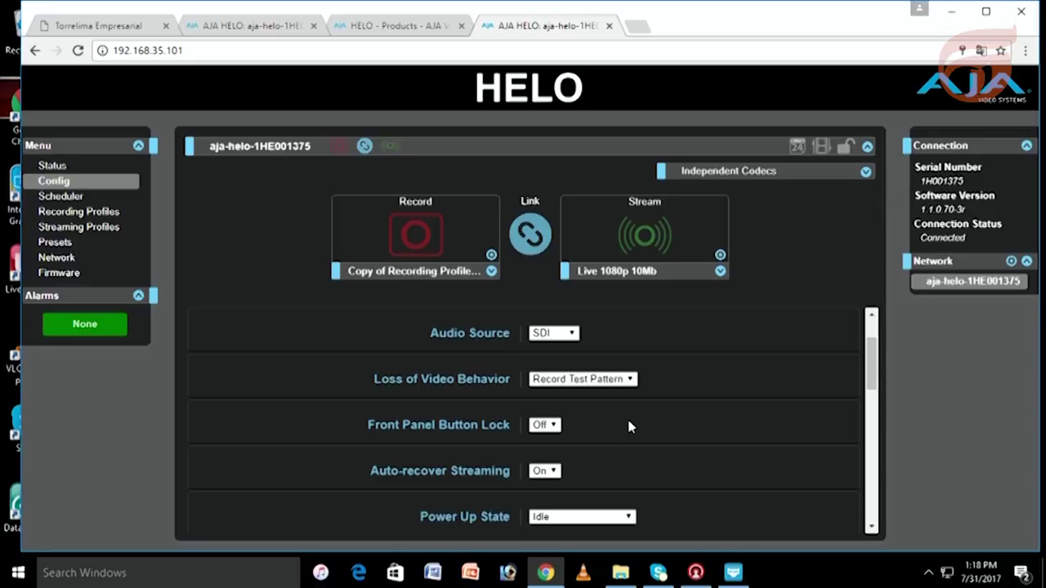
Step: Review the remaining Config page settings, including the Date Set calendar, Time Zone, Daylight Savings, HDMI Monitor and UPnP Host
{"action": "scroll", "coordinate": [678, 449], "scroll_direction": "down", "scroll_amount": 1}
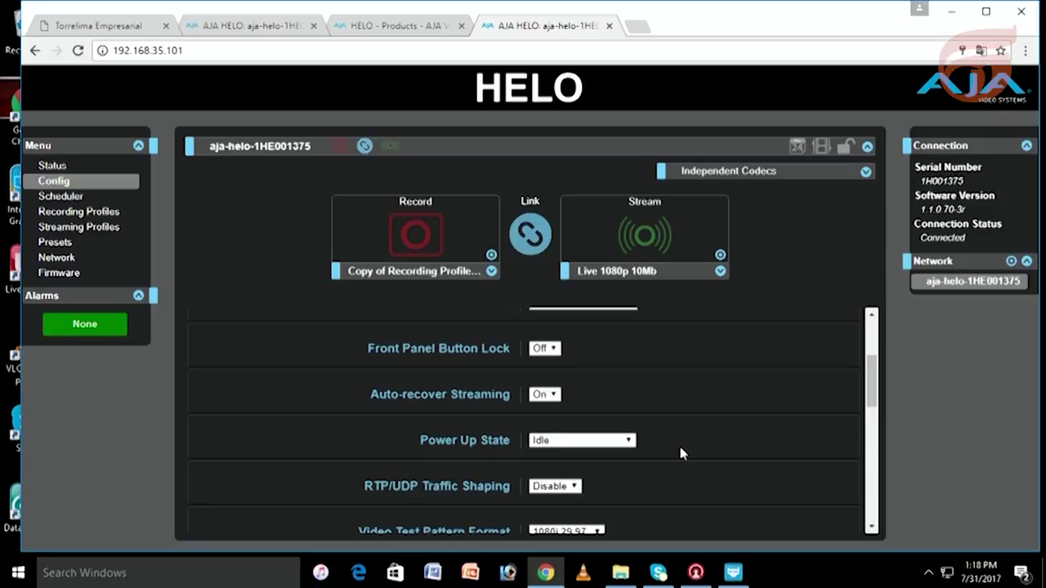
{"action": "scroll", "coordinate": [678, 440], "scroll_direction": "down", "scroll_amount": 2}
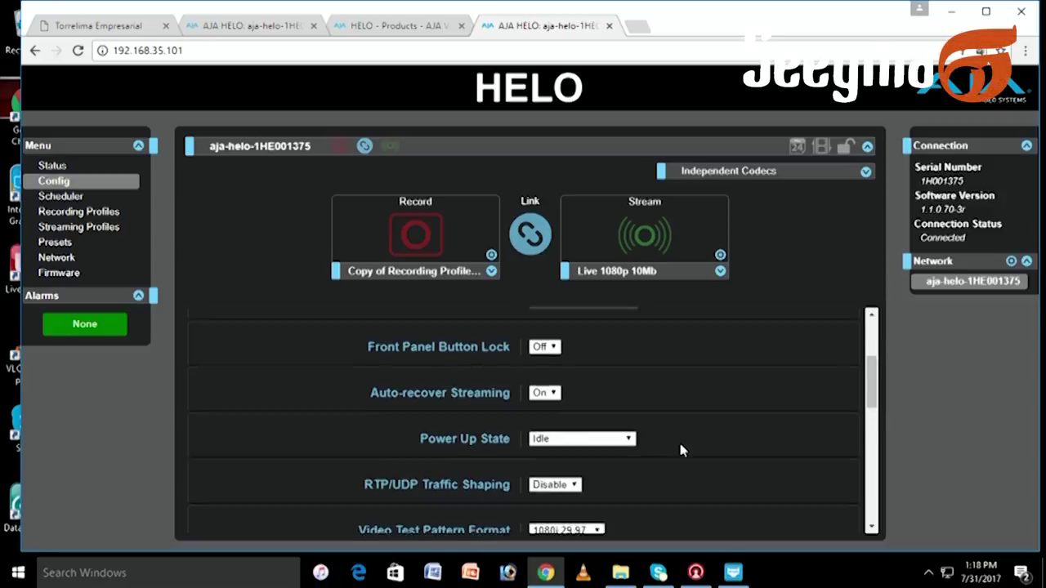
{"action": "scroll", "coordinate": [678, 445], "scroll_direction": "down", "scroll_amount": 2}
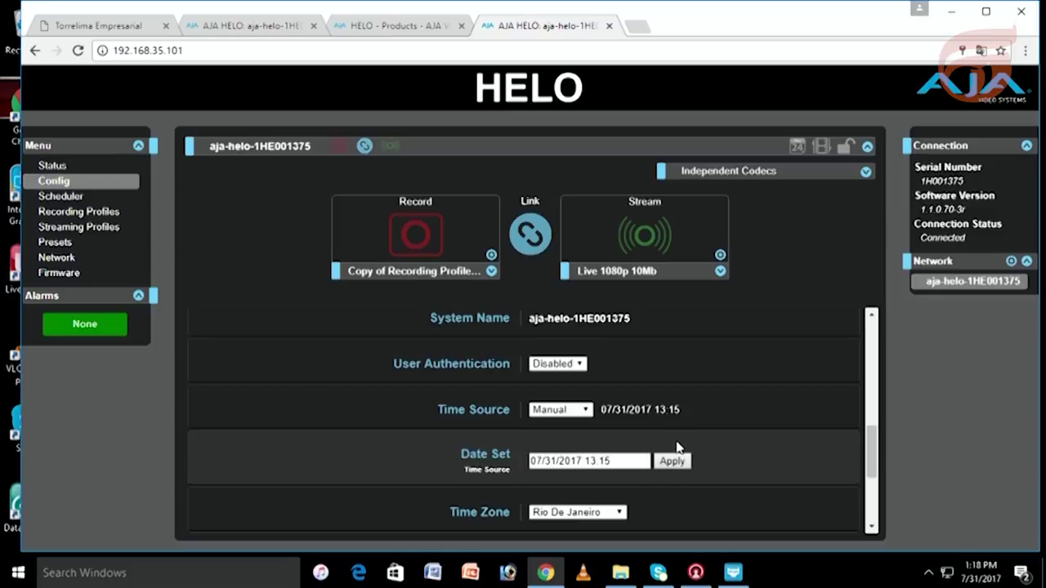
{"action": "left_click_drag", "start_coordinate": [619, 460], "coordinate": [531, 462]}
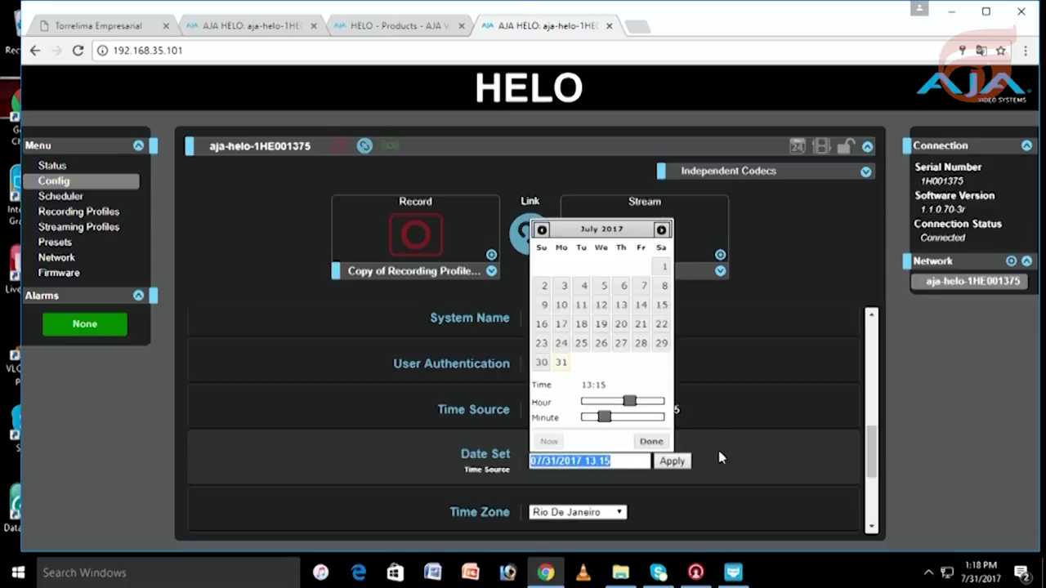
{"action": "left_click", "coordinate": [741, 409]}
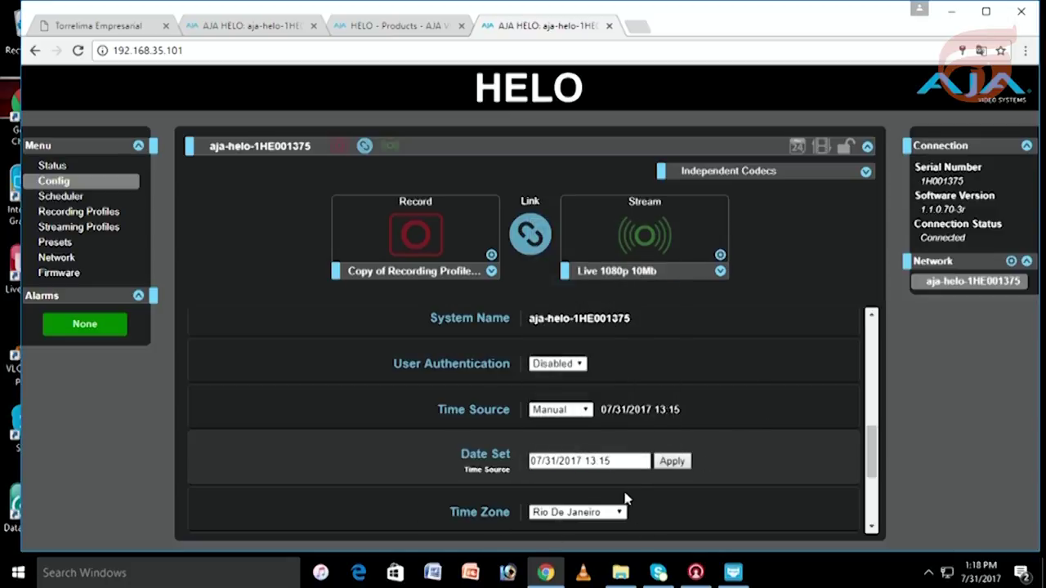
{"action": "scroll", "coordinate": [625, 498], "scroll_direction": "down", "scroll_amount": 2}
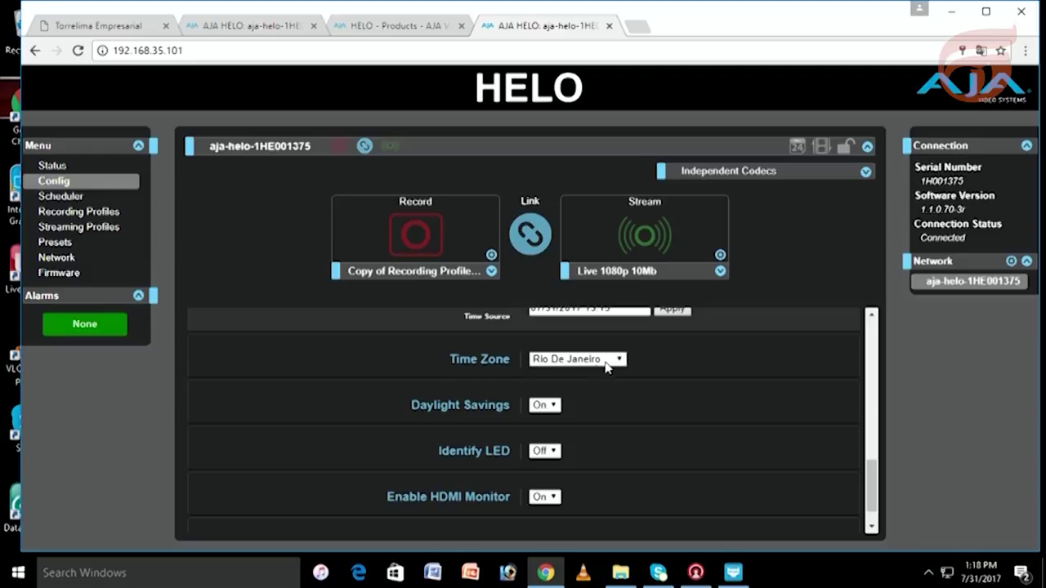
{"action": "scroll", "coordinate": [653, 415], "scroll_direction": "down", "scroll_amount": 1}
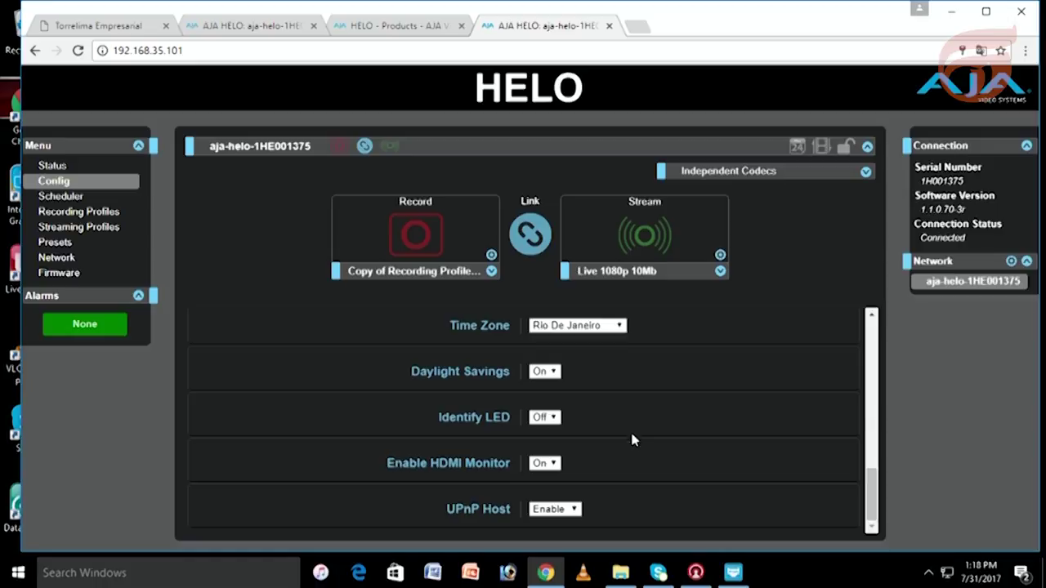
Step: Open the Recording Profiles page and review the Recording Template options, keeping 720p High 10 Mb
{"action": "left_click", "coordinate": [106, 214]}
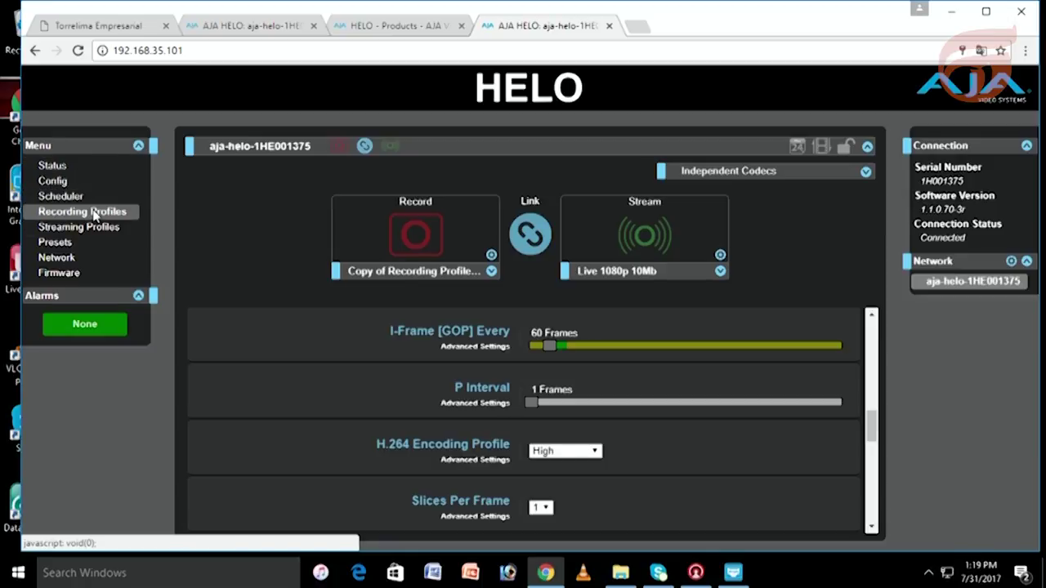
{"action": "scroll", "coordinate": [673, 378], "scroll_direction": "up", "scroll_amount": 6}
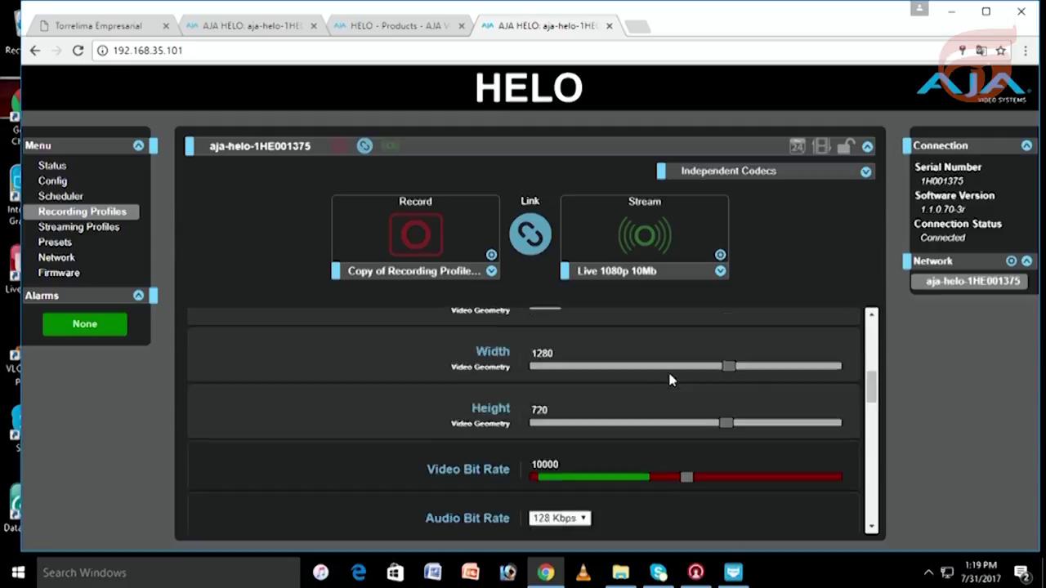
{"action": "scroll", "coordinate": [673, 377], "scroll_direction": "up", "scroll_amount": 4}
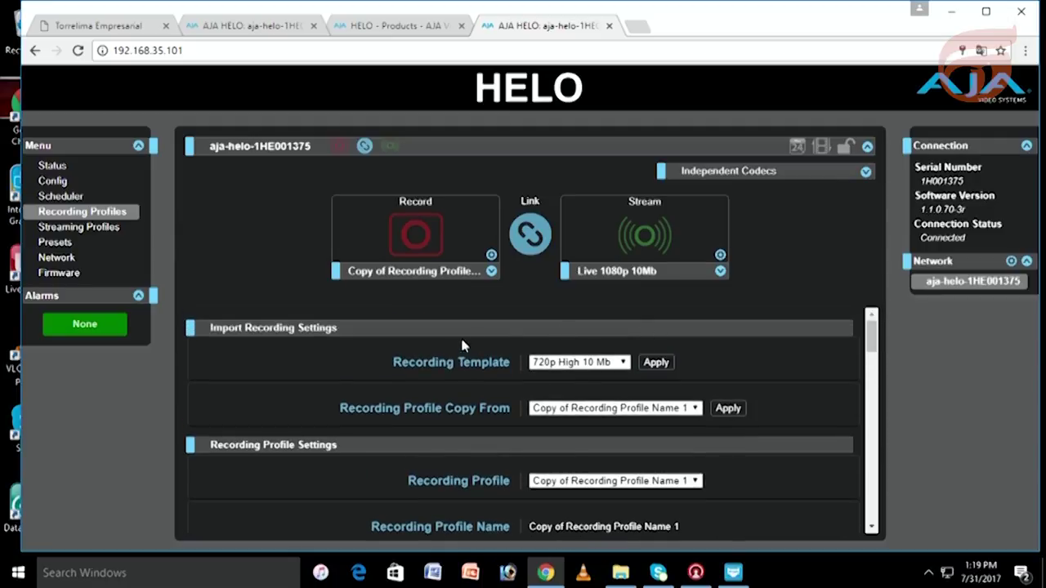
{"action": "left_click", "coordinate": [623, 362]}
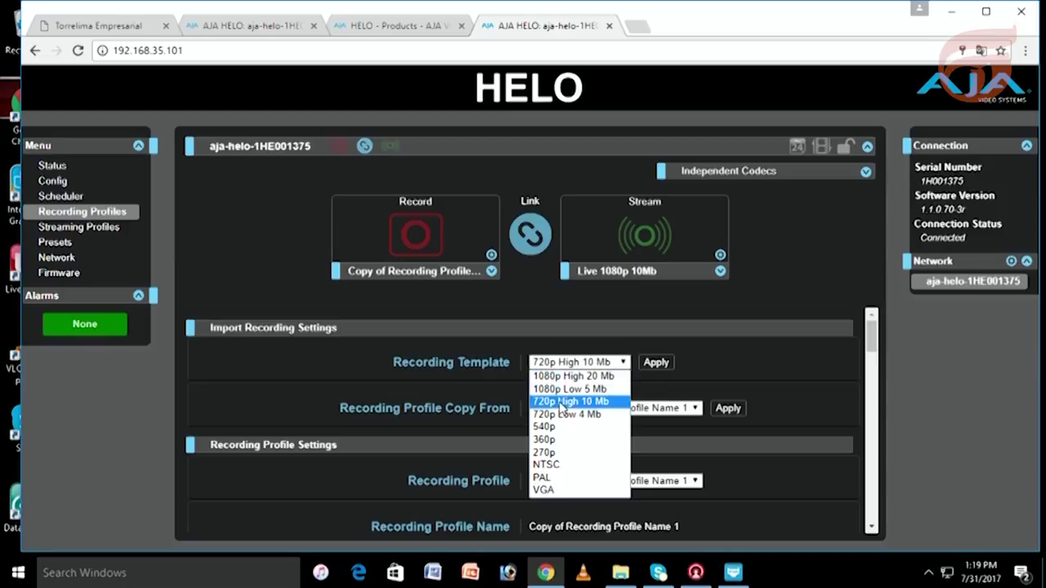
{"action": "left_click", "coordinate": [606, 409]}
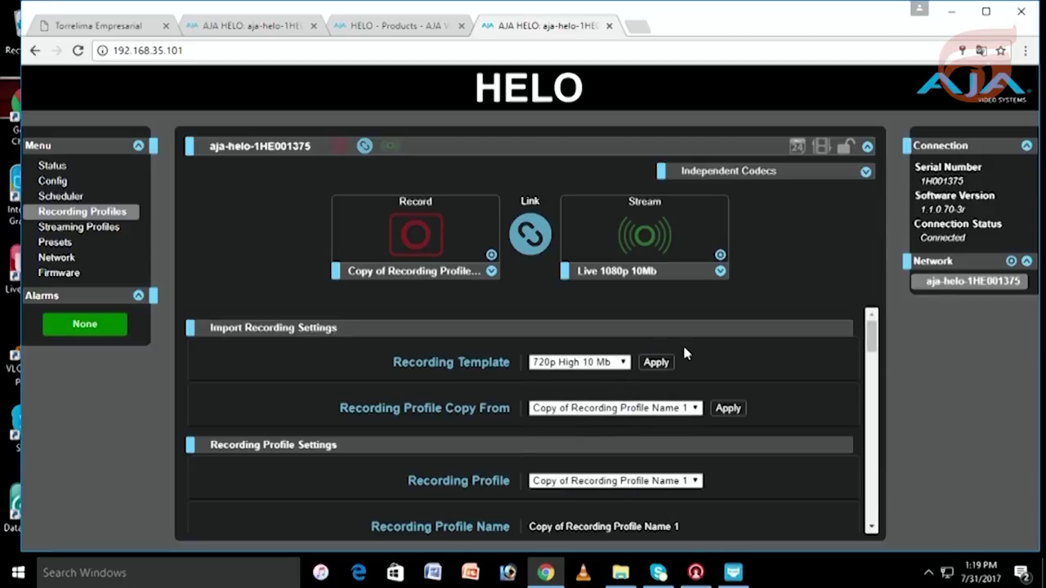
Step: Set the Video Bit Rate of the recording profile to 6325
{"action": "scroll", "coordinate": [690, 360], "scroll_direction": "down", "scroll_amount": 1}
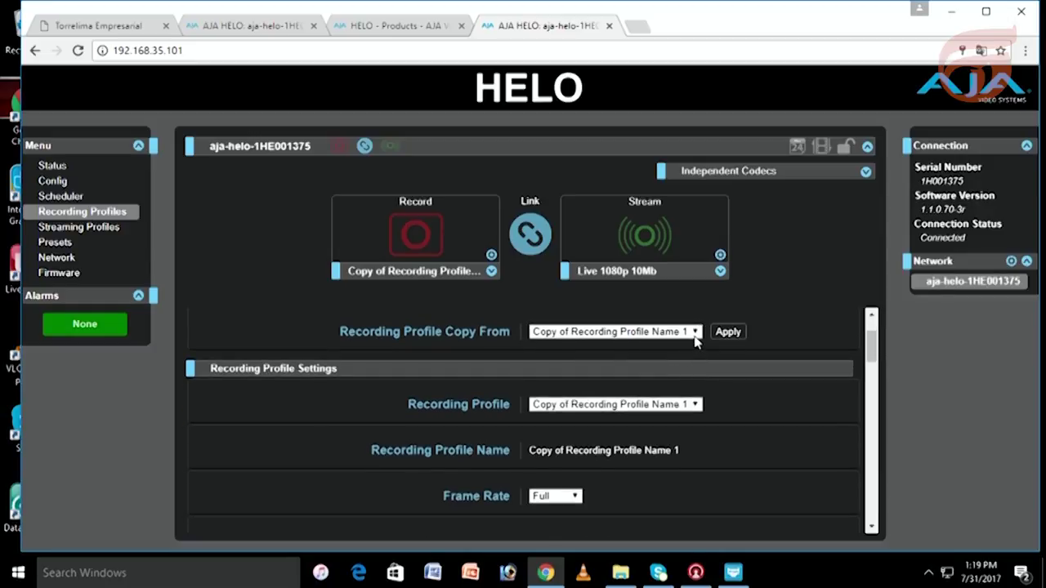
{"action": "scroll", "coordinate": [694, 341], "scroll_direction": "down", "scroll_amount": 2}
{"action": "scroll", "coordinate": [692, 343], "scroll_direction": "down", "scroll_amount": 3}
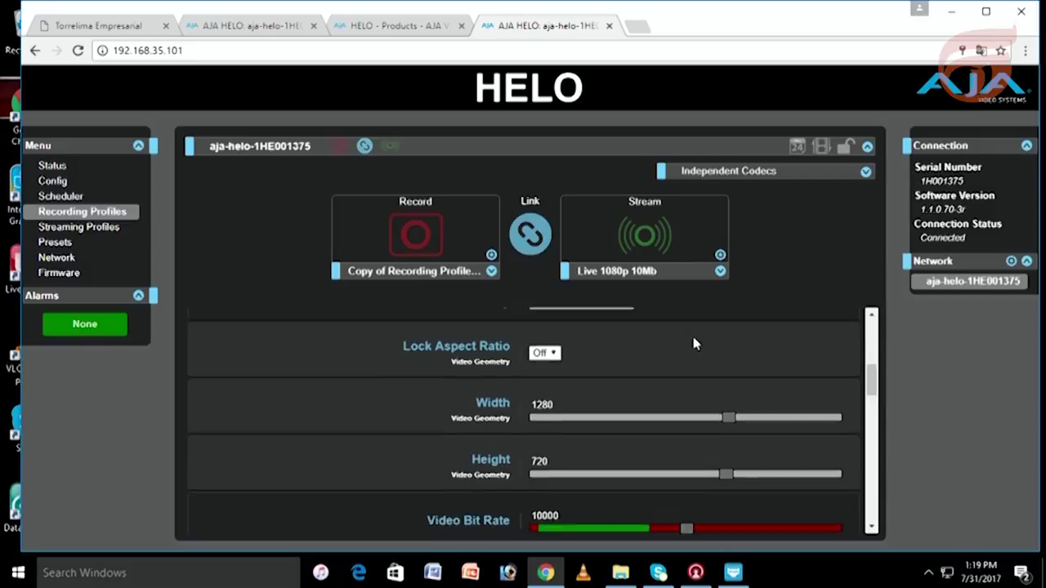
{"action": "scroll", "coordinate": [571, 333], "scroll_direction": "up", "scroll_amount": 1}
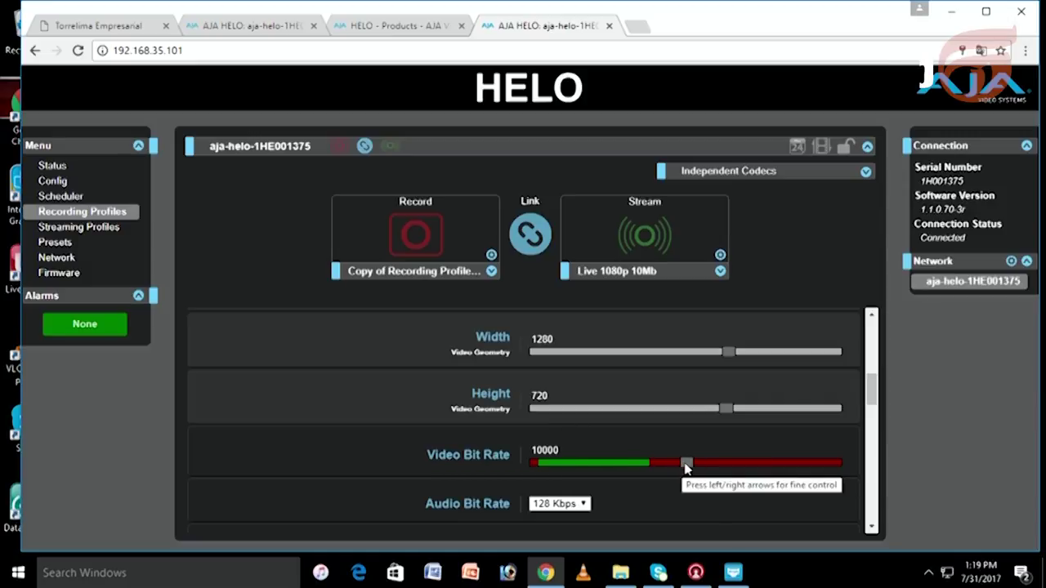
{"action": "left_click_drag", "start_coordinate": [684, 464], "coordinate": [623, 471]}
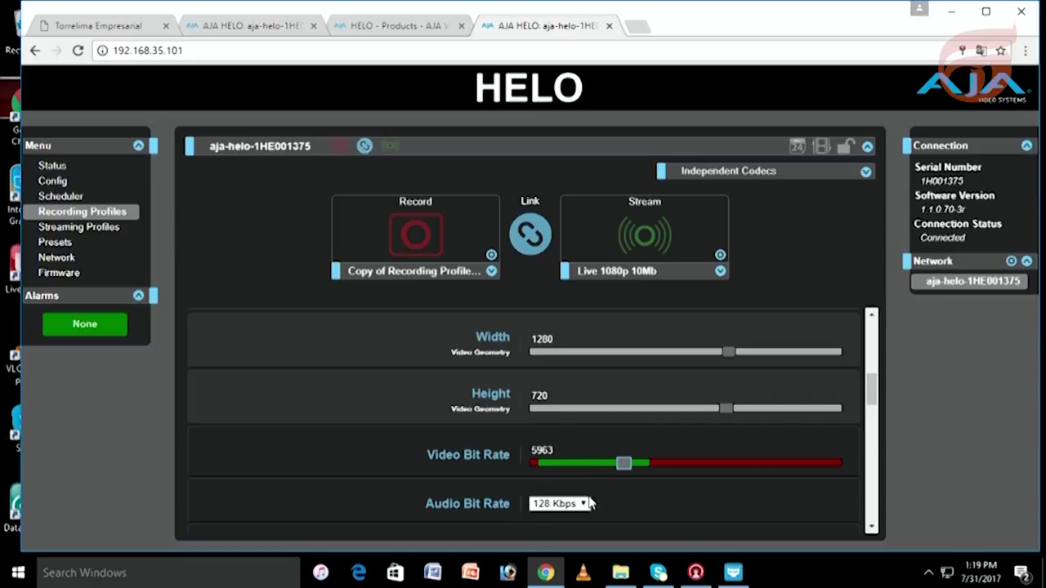
{"action": "left_click_drag", "start_coordinate": [625, 466], "coordinate": [630, 466]}
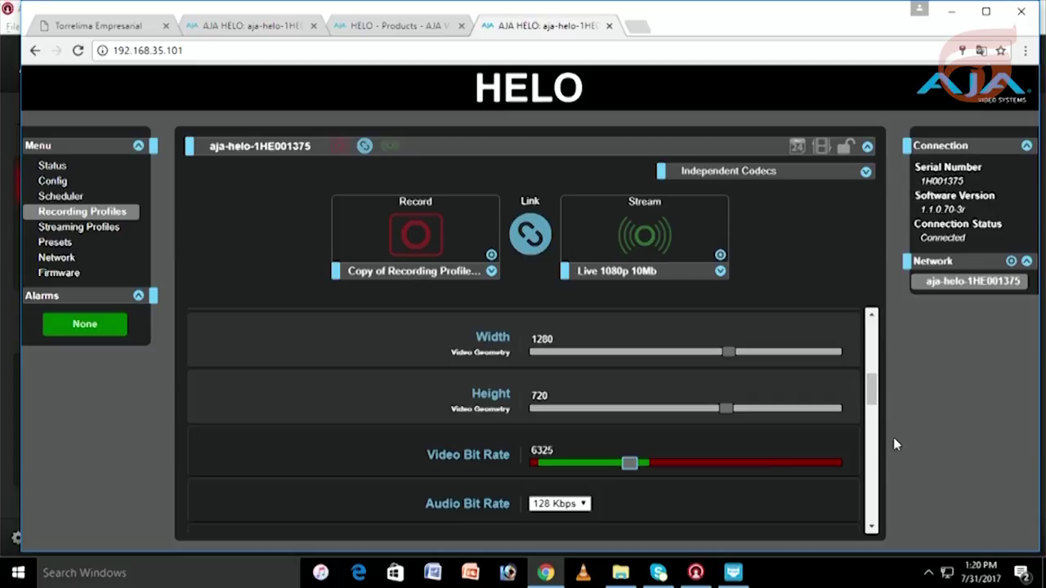
Step: Examine the recording profile's Advanced Settings, including GOP, P Interval, H.264 Encoding Profile, Slices Per Frame and Entropy Coding
{"action": "scroll", "coordinate": [682, 502], "scroll_direction": "down", "scroll_amount": 2}
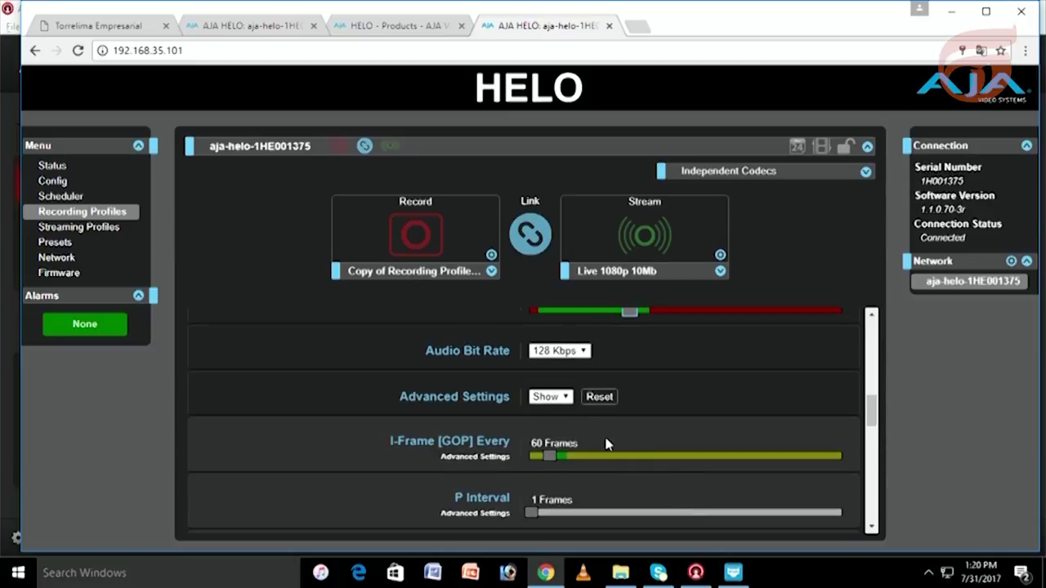
{"action": "scroll", "coordinate": [602, 433], "scroll_direction": "down", "scroll_amount": 3}
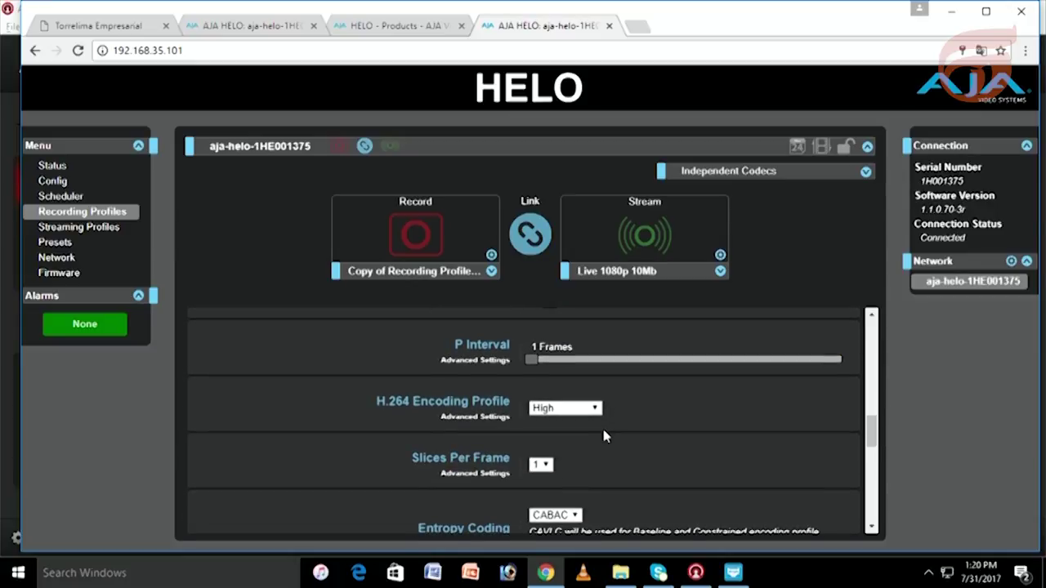
{"action": "scroll", "coordinate": [603, 436], "scroll_direction": "down", "scroll_amount": 1}
{"action": "scroll", "coordinate": [605, 437], "scroll_direction": "up", "scroll_amount": 4}
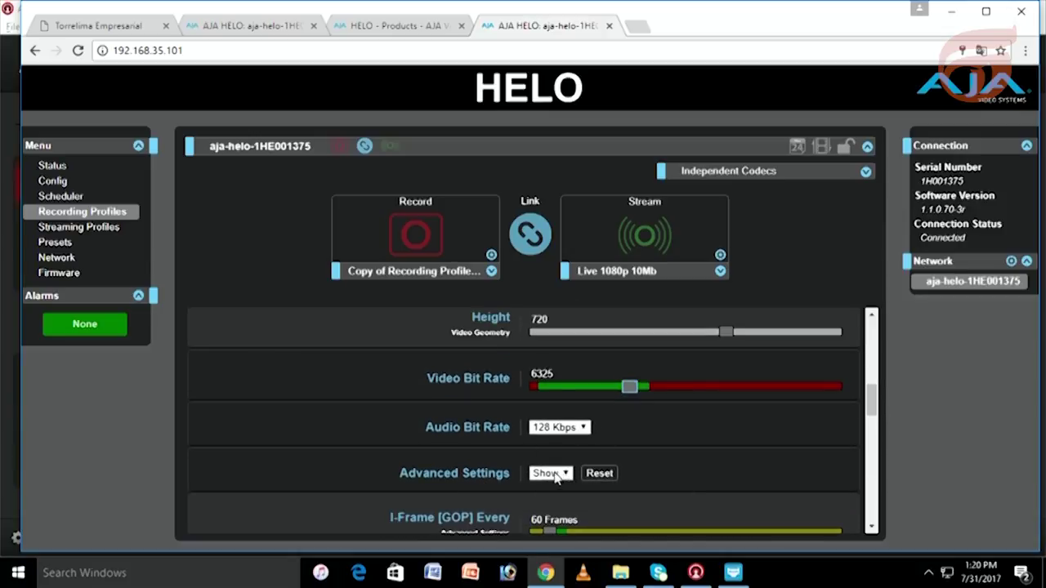
{"action": "scroll", "coordinate": [523, 457], "scroll_direction": "down", "scroll_amount": 3}
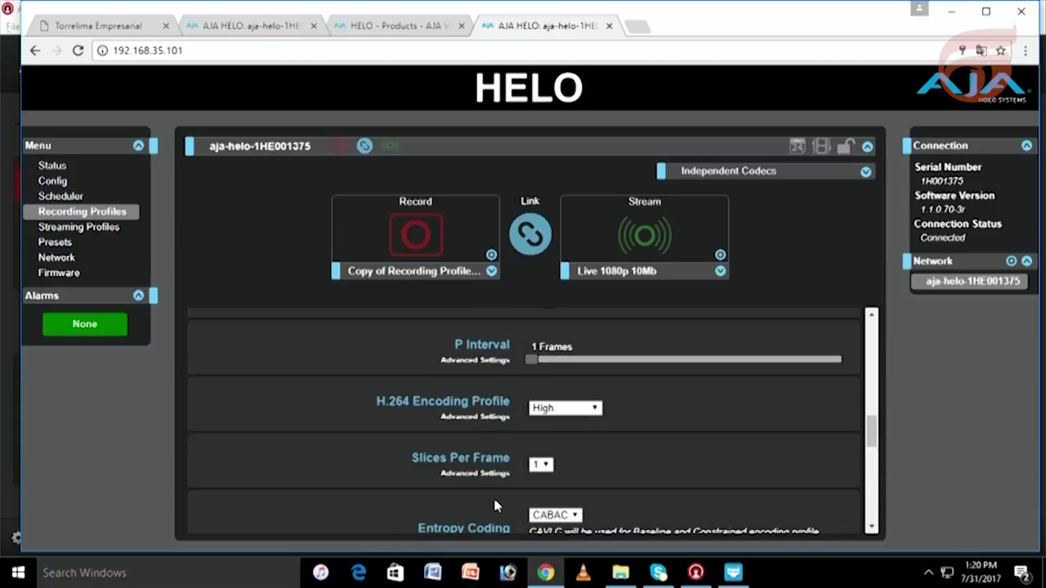
{"action": "scroll", "coordinate": [495, 433], "scroll_direction": "down", "scroll_amount": 1}
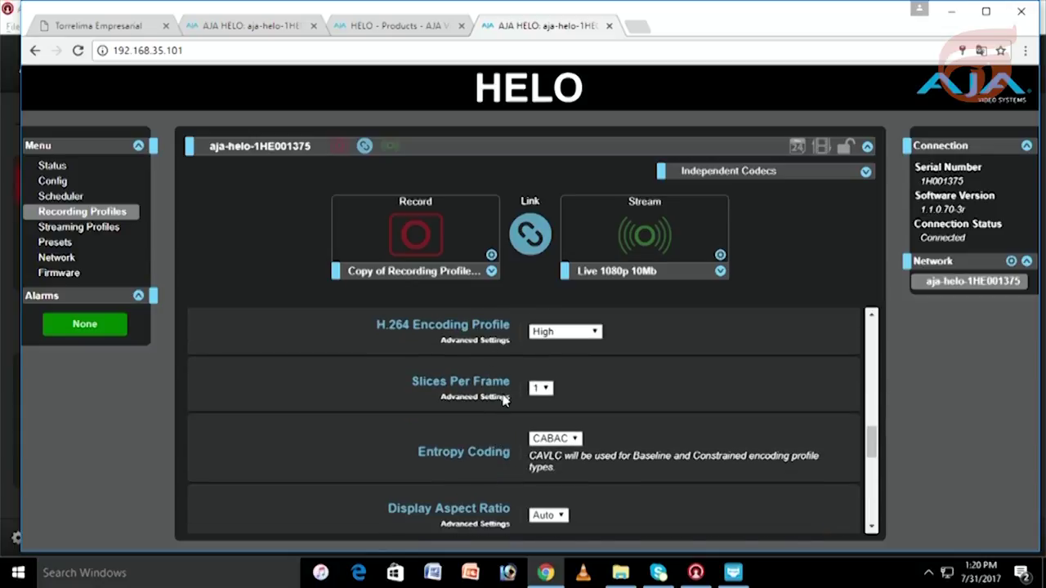
Step: Review the Recording Media Type options of the recording profile and choose SD
{"action": "scroll", "coordinate": [573, 394], "scroll_direction": "down", "scroll_amount": 2}
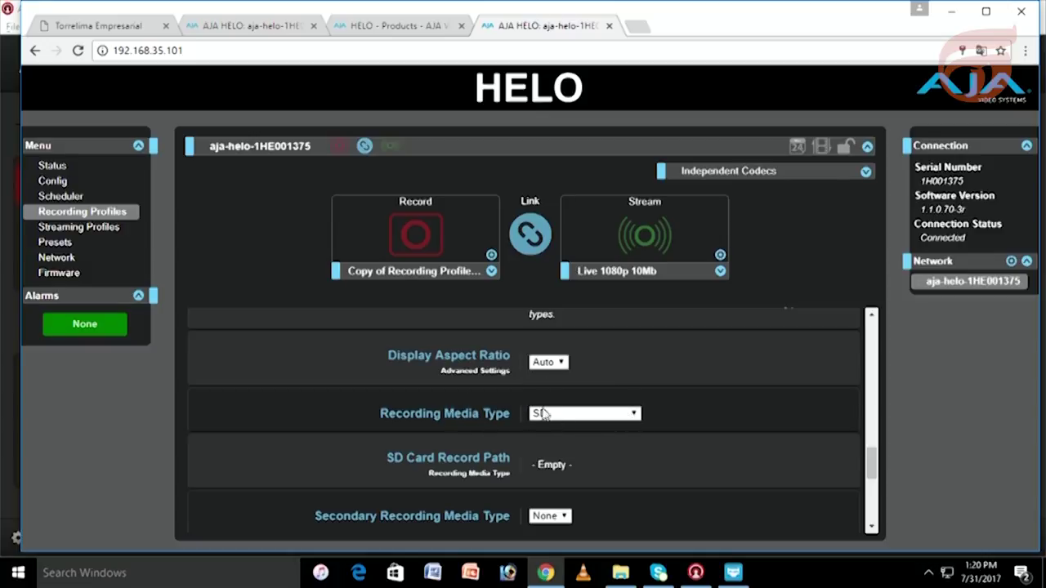
{"action": "left_click", "coordinate": [635, 414]}
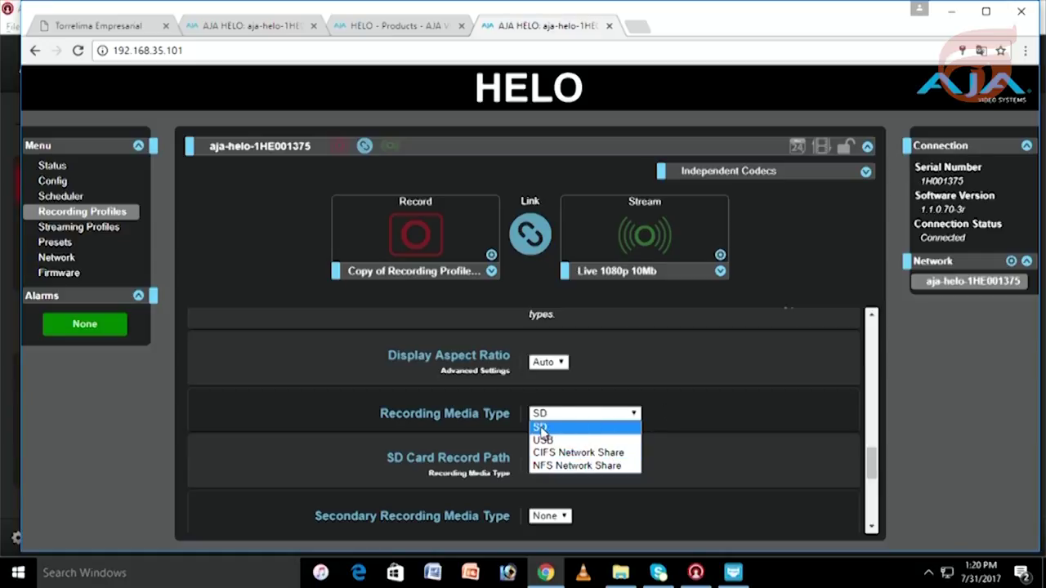
{"action": "left_click", "coordinate": [540, 428]}
Step: Review the options for Secondary Recording Media Type and Dropped Frames Record Behavior without changing them
{"action": "scroll", "coordinate": [639, 467], "scroll_direction": "down", "scroll_amount": 1}
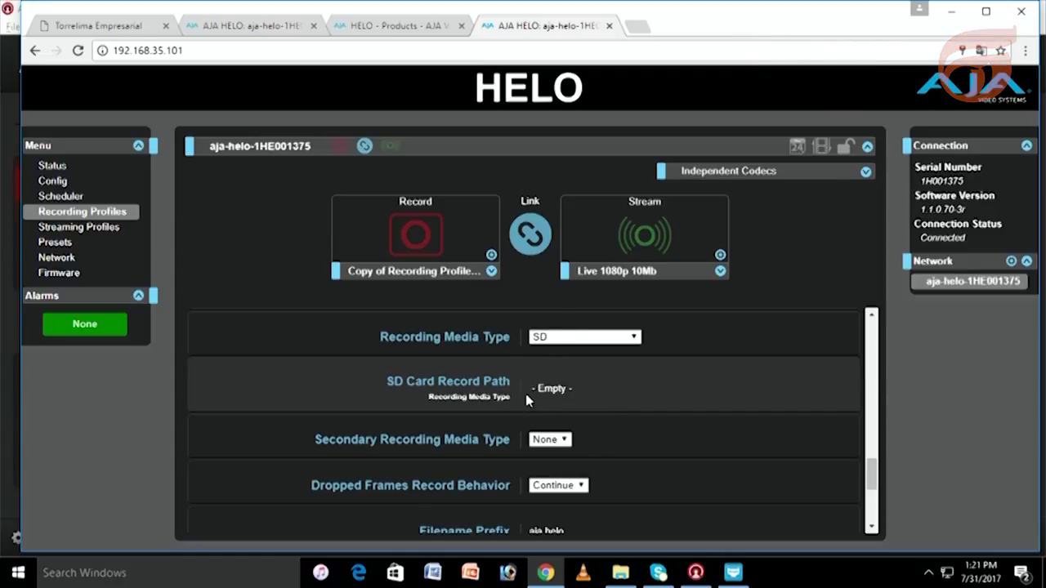
{"action": "left_click", "coordinate": [566, 440]}
{"action": "left_click", "coordinate": [564, 440]}
{"action": "scroll", "coordinate": [601, 445], "scroll_direction": "down", "scroll_amount": 1}
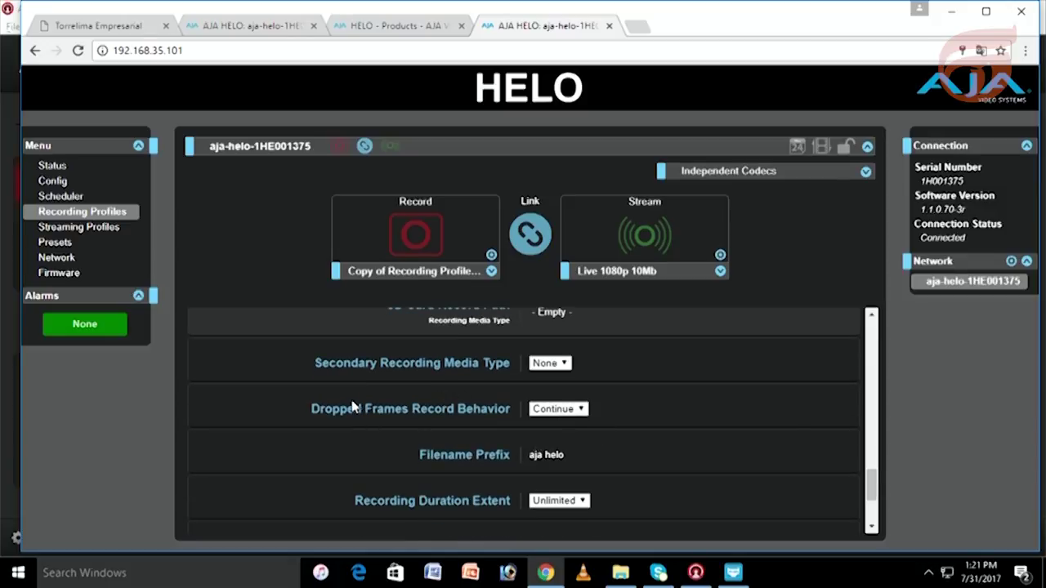
{"action": "left_click", "coordinate": [583, 416]}
{"action": "left_click", "coordinate": [634, 409]}
{"action": "scroll", "coordinate": [642, 458], "scroll_direction": "down", "scroll_amount": 1}
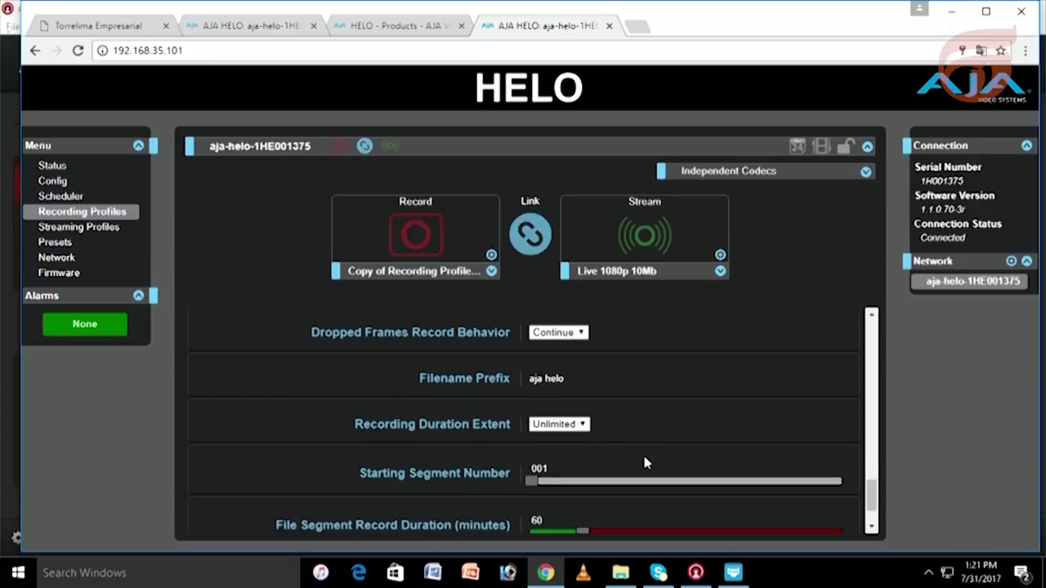
Step: Check that the Filename Prefix is editable, leave it unchanged, and review the Recording Duration Extent options
{"action": "left_click", "coordinate": [552, 379]}
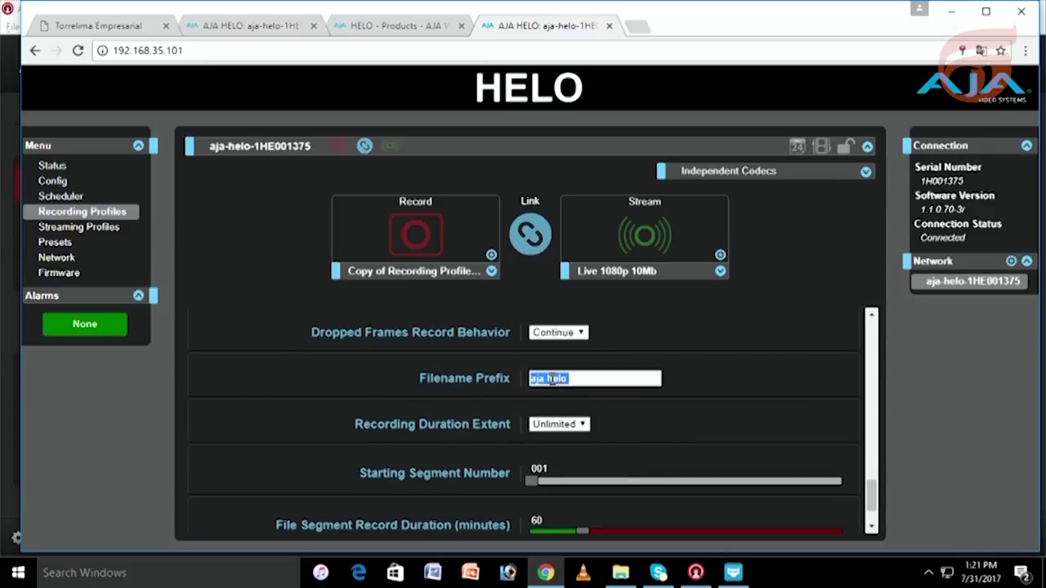
{"action": "left_click", "coordinate": [722, 376]}
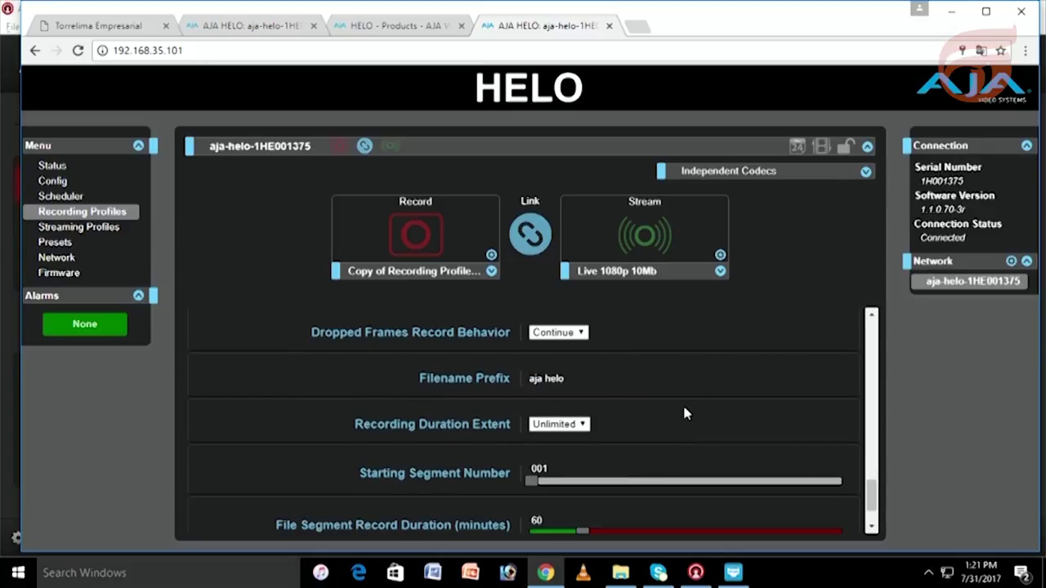
{"action": "scroll", "coordinate": [684, 414], "scroll_direction": "down", "scroll_amount": 1}
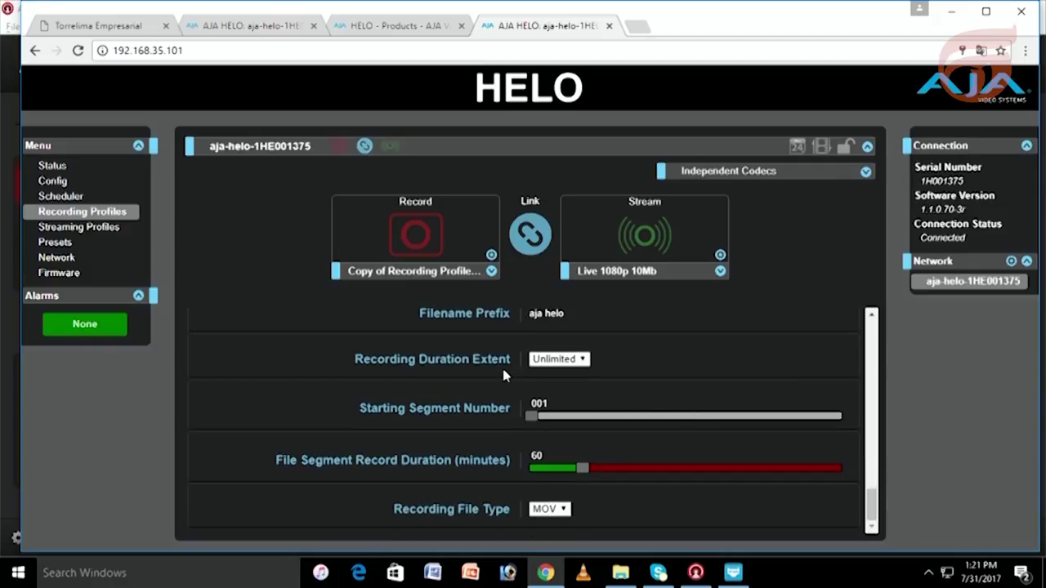
{"action": "left_click", "coordinate": [582, 360]}
{"action": "left_click", "coordinate": [583, 360]}
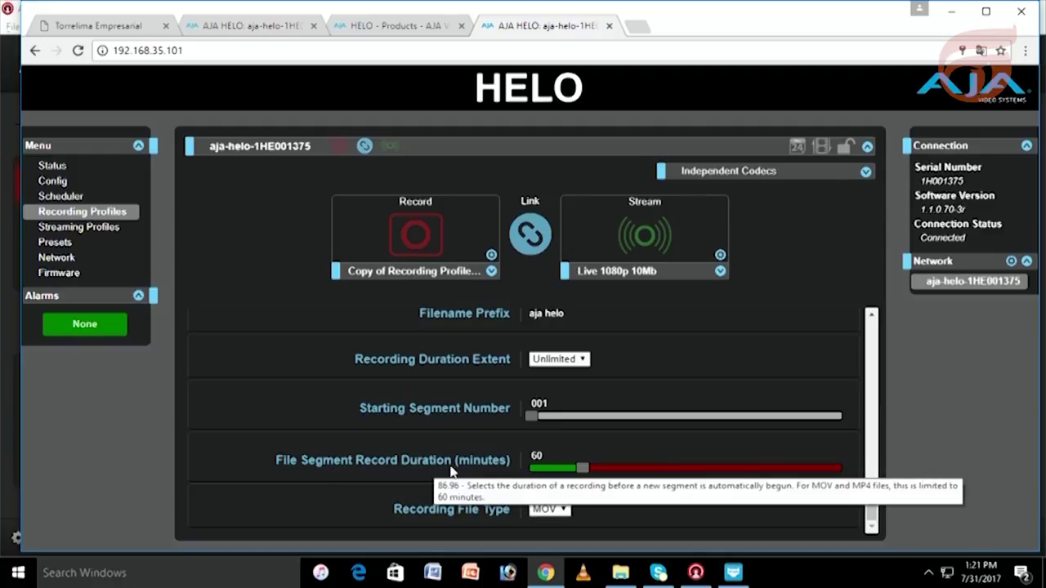
Step: Set the File Segment Record Duration to 57 minutes and review the Recording File Type options, keeping MOV
{"action": "mouse_move", "coordinate": [576, 468]}
{"action": "left_mouse_down"}
{"action": "mouse_move", "coordinate": [648, 472]}
{"action": "mouse_move", "coordinate": [572, 476]}
{"action": "mouse_move", "coordinate": [583, 478]}
{"action": "left_mouse_up"}
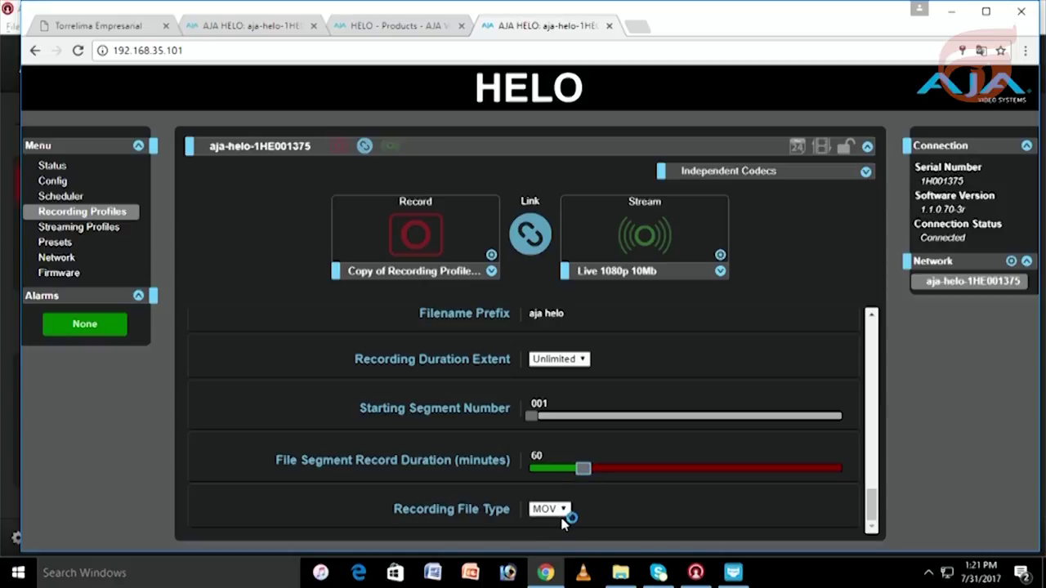
{"action": "left_click", "coordinate": [564, 510]}
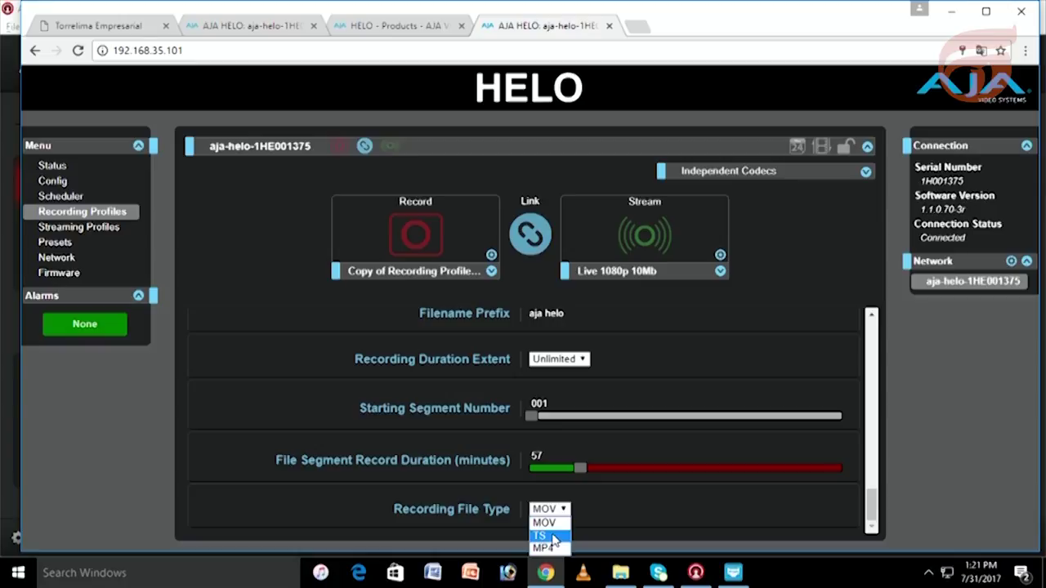
{"action": "left_click", "coordinate": [543, 523]}
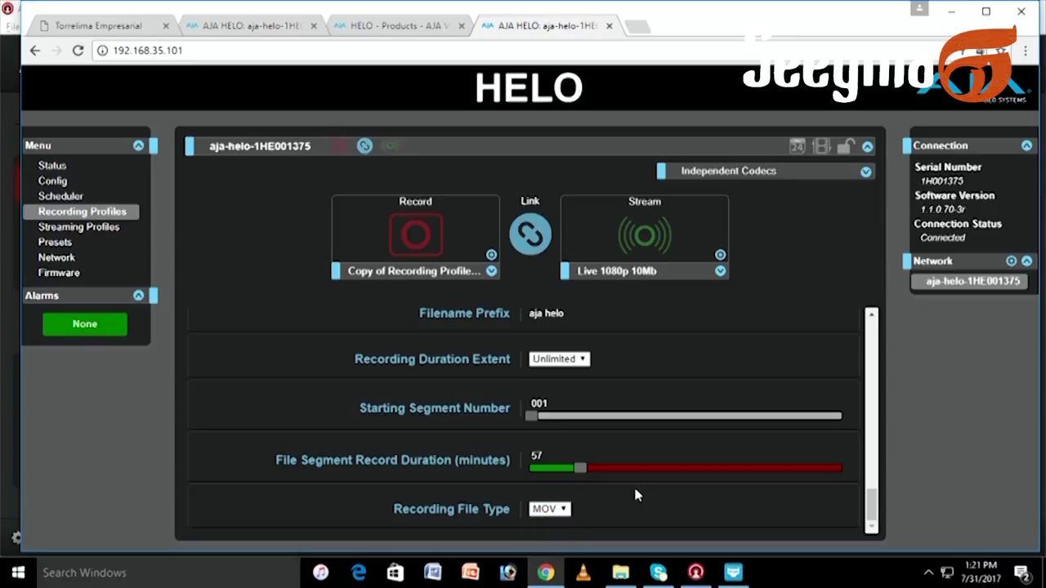
{"action": "scroll", "coordinate": [631, 482], "scroll_direction": "up", "scroll_amount": 5}
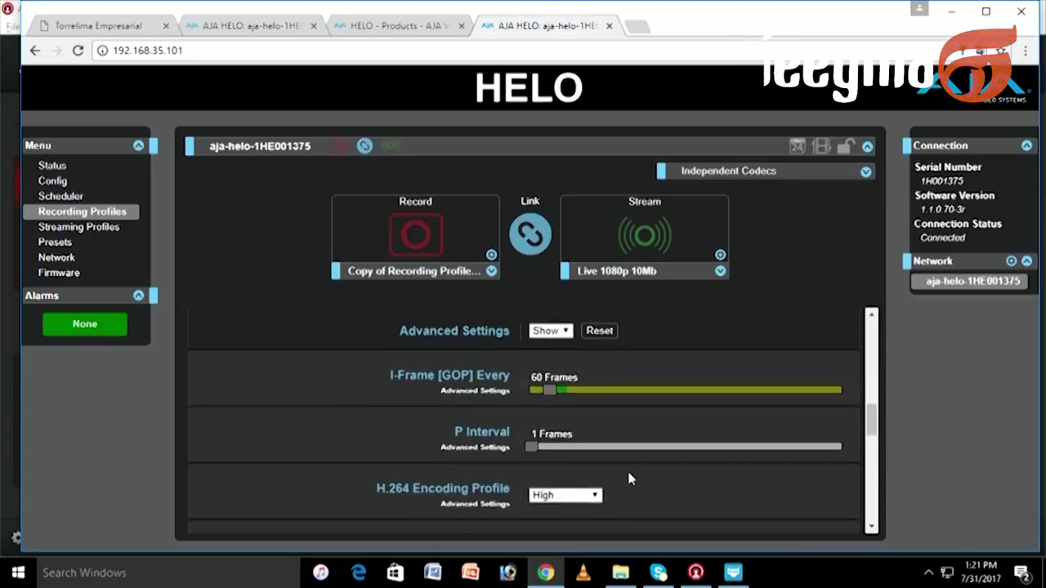
{"action": "scroll", "coordinate": [628, 477], "scroll_direction": "down", "scroll_amount": 5}
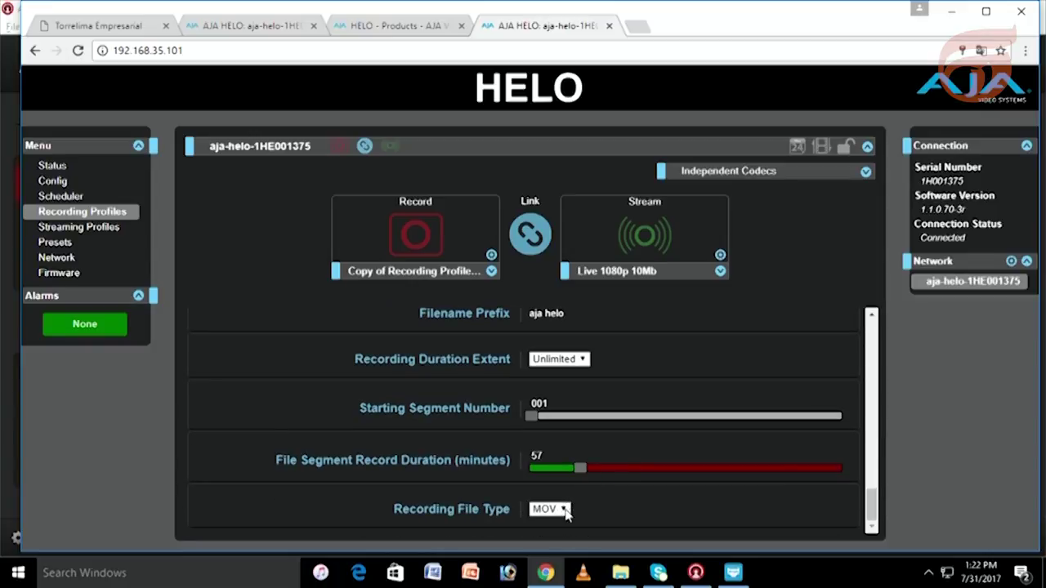
Step: Open the Streaming Profiles settings and review the template, profile, frame rate, video geometry, and video and audio bit rate settings
{"action": "left_click", "coordinate": [80, 229]}
{"action": "scroll", "coordinate": [568, 402], "scroll_direction": "up", "scroll_amount": 1}
{"action": "scroll", "coordinate": [568, 401], "scroll_direction": "up", "scroll_amount": 15}
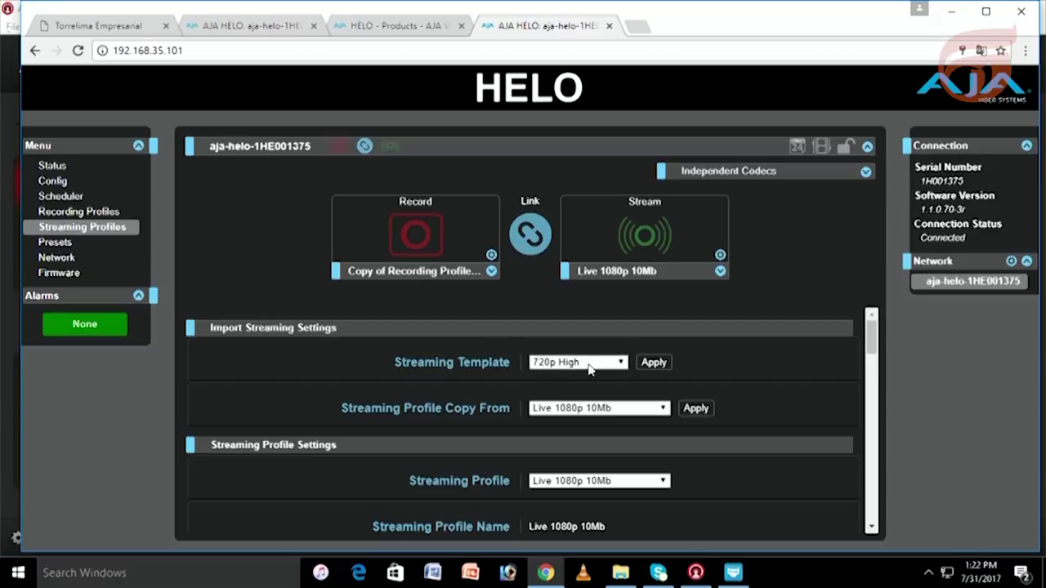
{"action": "scroll", "coordinate": [613, 408], "scroll_direction": "down", "scroll_amount": 1}
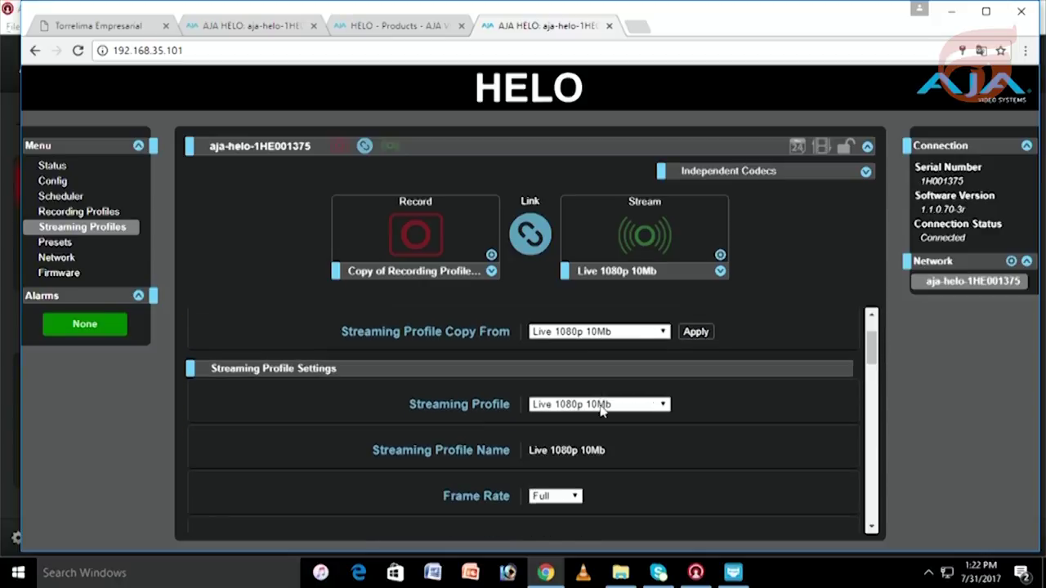
{"action": "scroll", "coordinate": [600, 406], "scroll_direction": "down", "scroll_amount": 2}
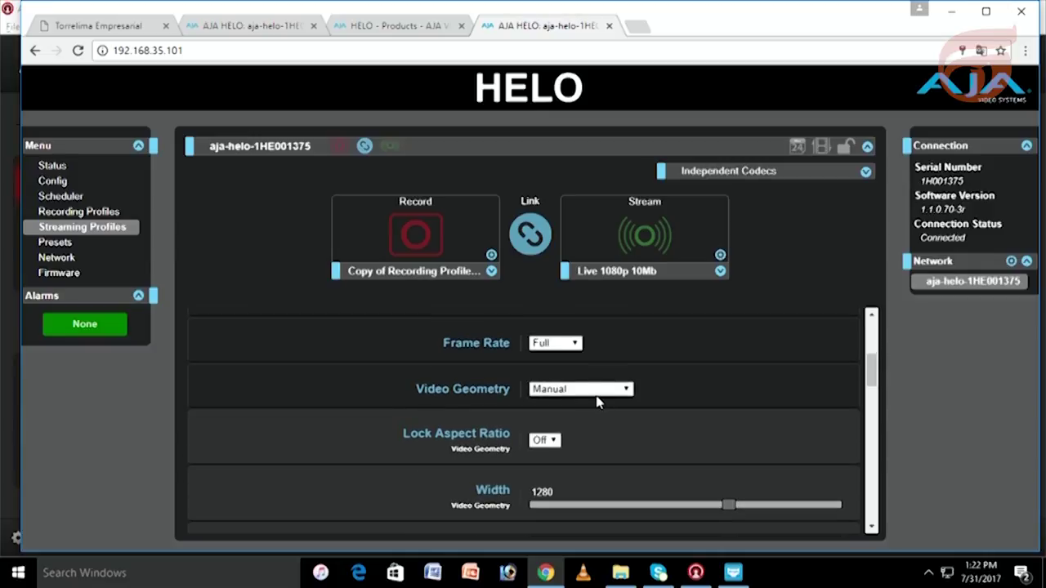
{"action": "scroll", "coordinate": [596, 401], "scroll_direction": "down", "scroll_amount": 1}
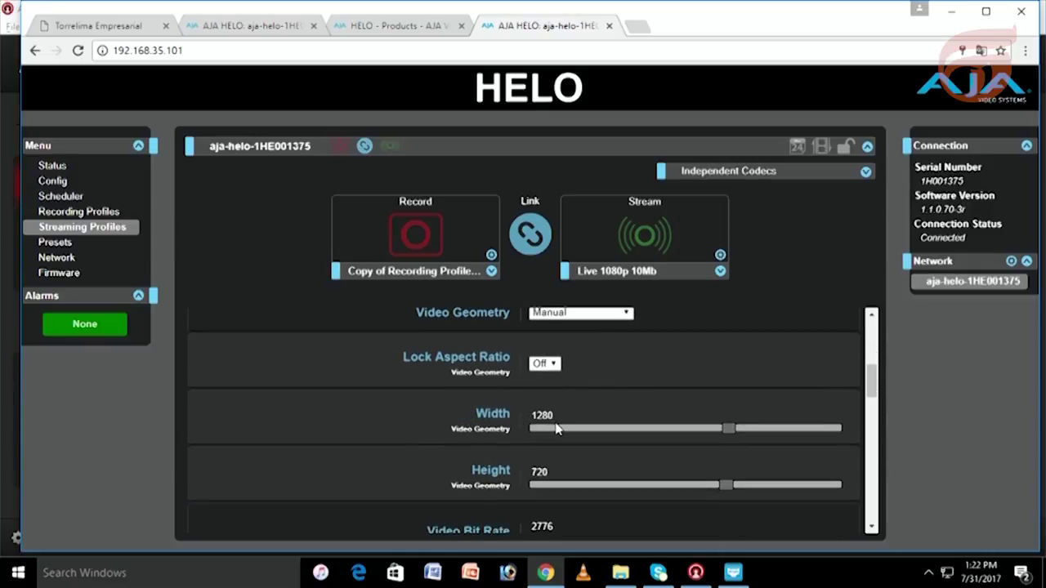
{"action": "scroll", "coordinate": [660, 478], "scroll_direction": "down", "scroll_amount": 2}
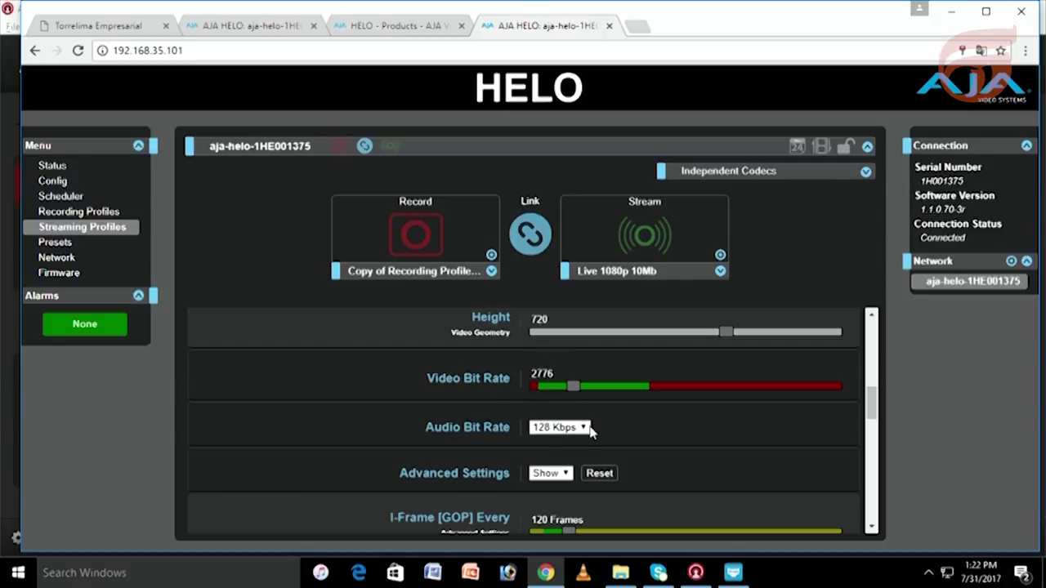
Step: Examine the streaming profile's Advanced Settings and review the Encoding Rate Mode options without changing the mode
{"action": "scroll", "coordinate": [660, 435], "scroll_direction": "down", "scroll_amount": 1}
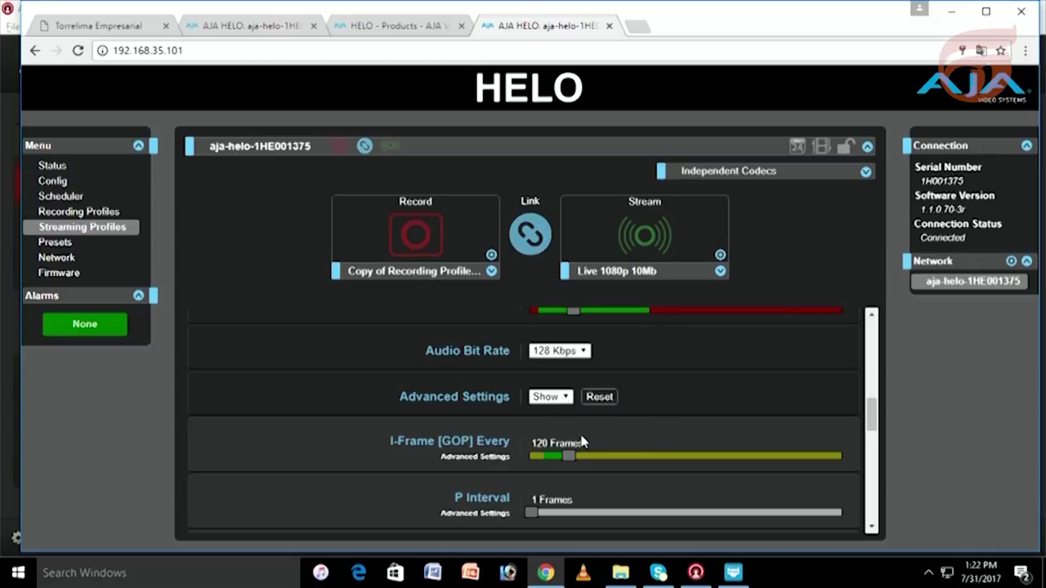
{"action": "scroll", "coordinate": [587, 446], "scroll_direction": "down", "scroll_amount": 1}
{"action": "scroll", "coordinate": [586, 446], "scroll_direction": "down", "scroll_amount": 1}
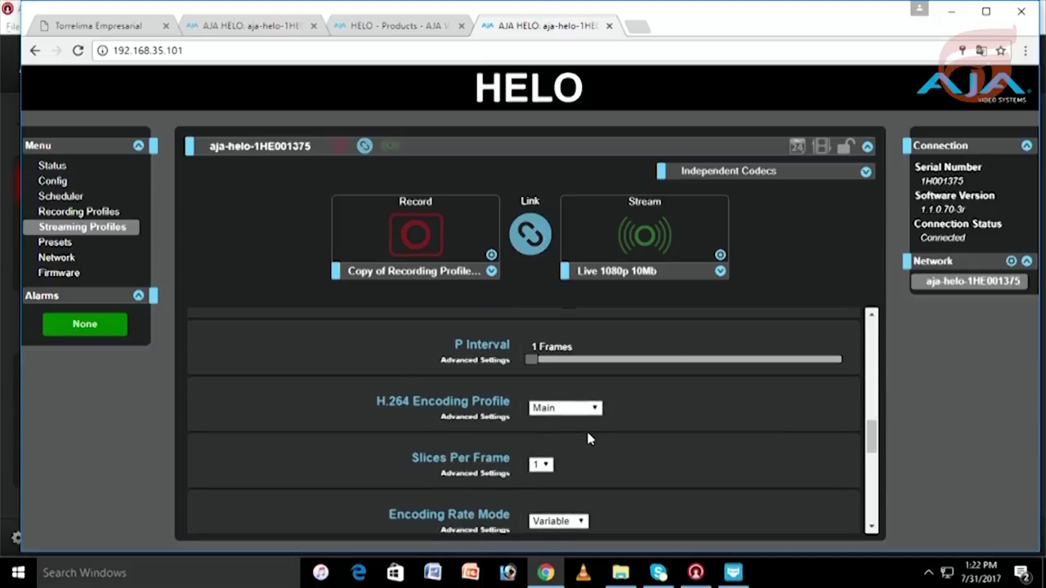
{"action": "scroll", "coordinate": [586, 422], "scroll_direction": "down", "scroll_amount": 1}
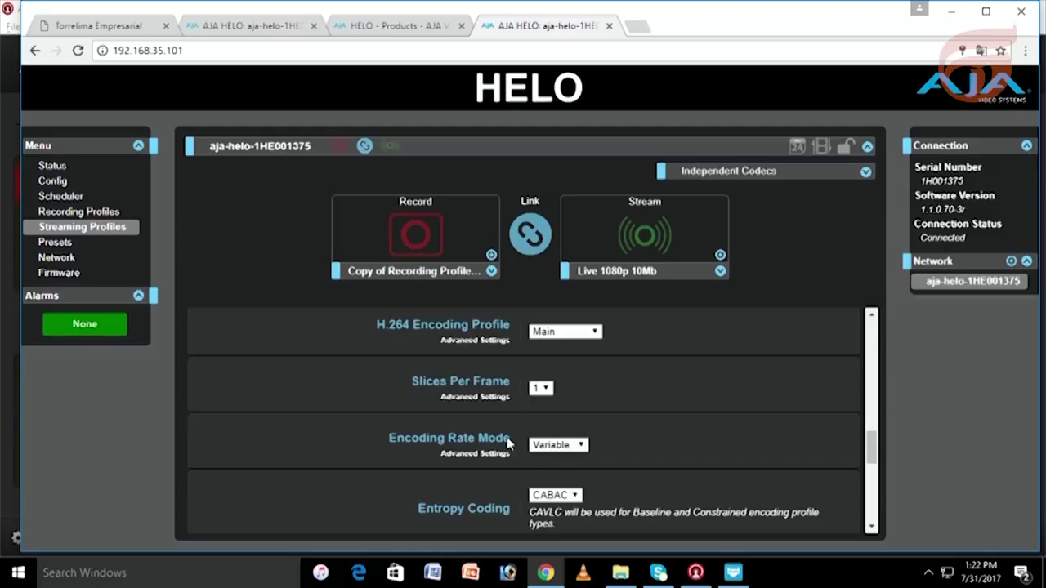
{"action": "left_click", "coordinate": [580, 446]}
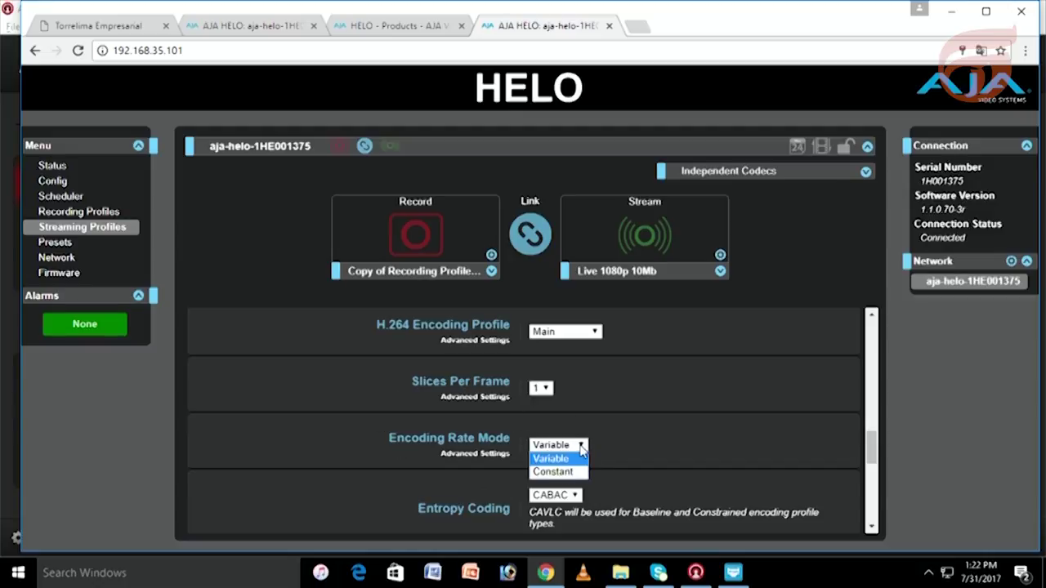
{"action": "left_click", "coordinate": [626, 424]}
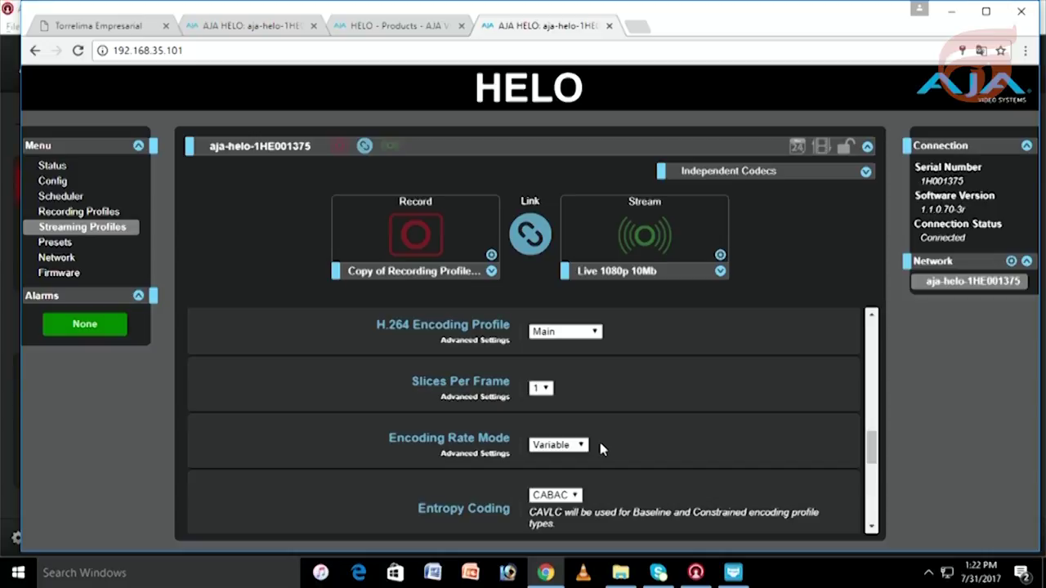
Step: Review the streaming profile's Entropy Coding and Display Aspect Ratio, and check the Stream Type options, leaving RTMP selected
{"action": "scroll", "coordinate": [614, 455], "scroll_direction": "down", "scroll_amount": 1}
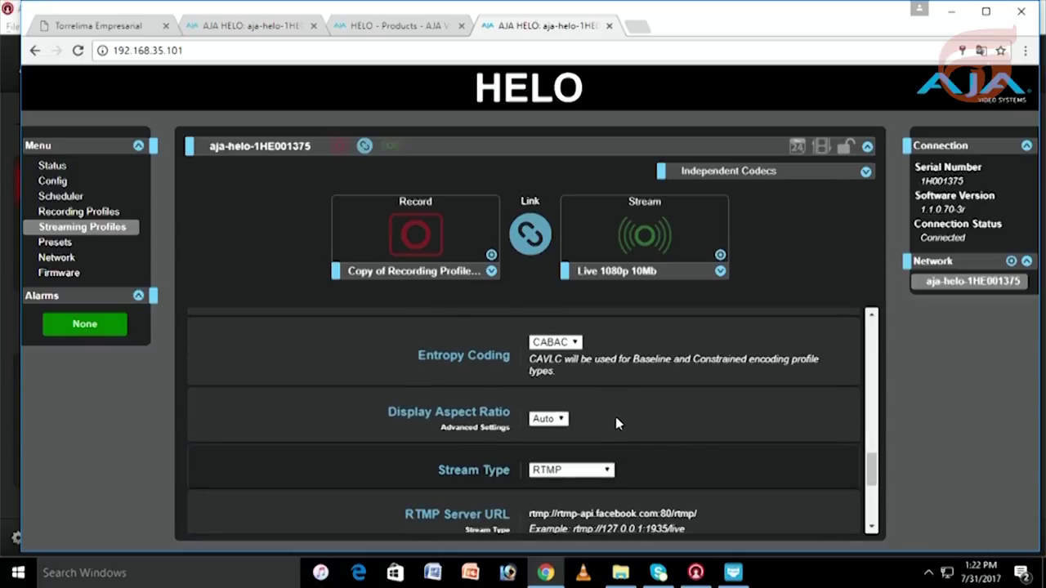
{"action": "scroll", "coordinate": [618, 422], "scroll_direction": "down", "scroll_amount": 1}
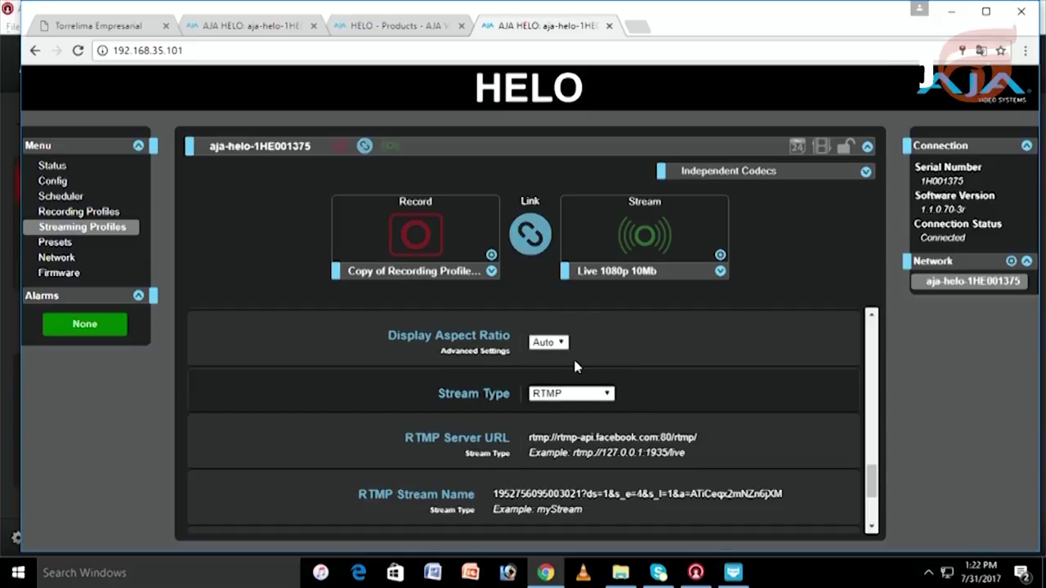
{"action": "left_click", "coordinate": [608, 395]}
{"action": "left_click", "coordinate": [608, 402]}
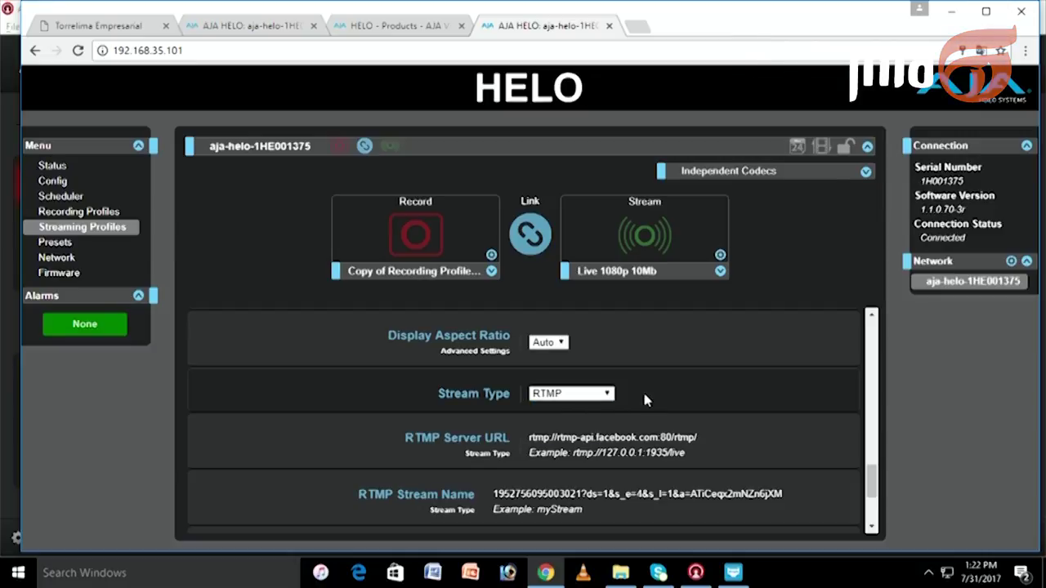
{"action": "scroll", "coordinate": [661, 392], "scroll_direction": "down", "scroll_amount": 1}
{"action": "scroll", "coordinate": [645, 380], "scroll_direction": "up", "scroll_amount": 1}
{"action": "left_click", "coordinate": [614, 397]}
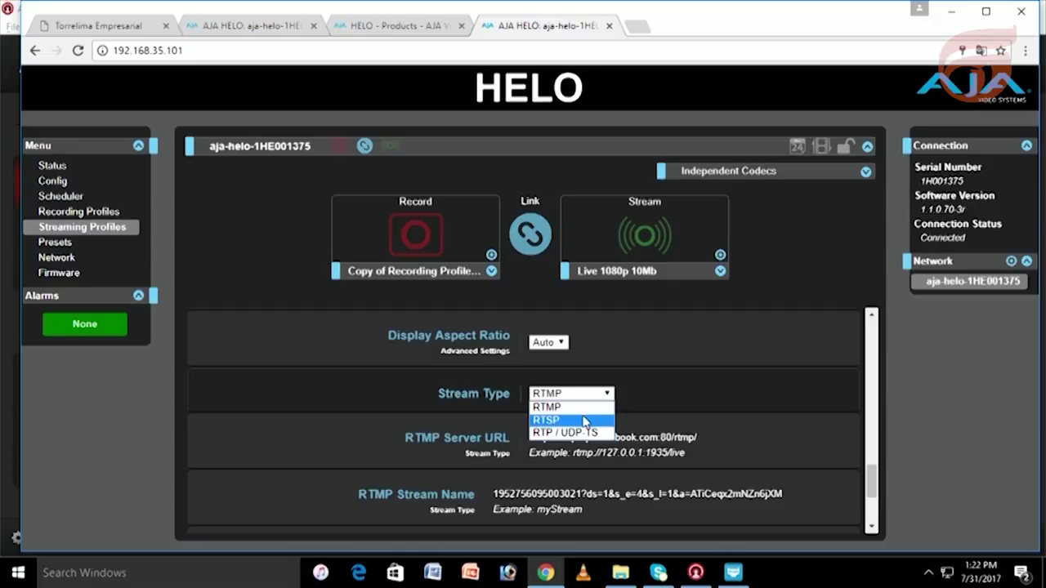
{"action": "left_click", "coordinate": [661, 381]}
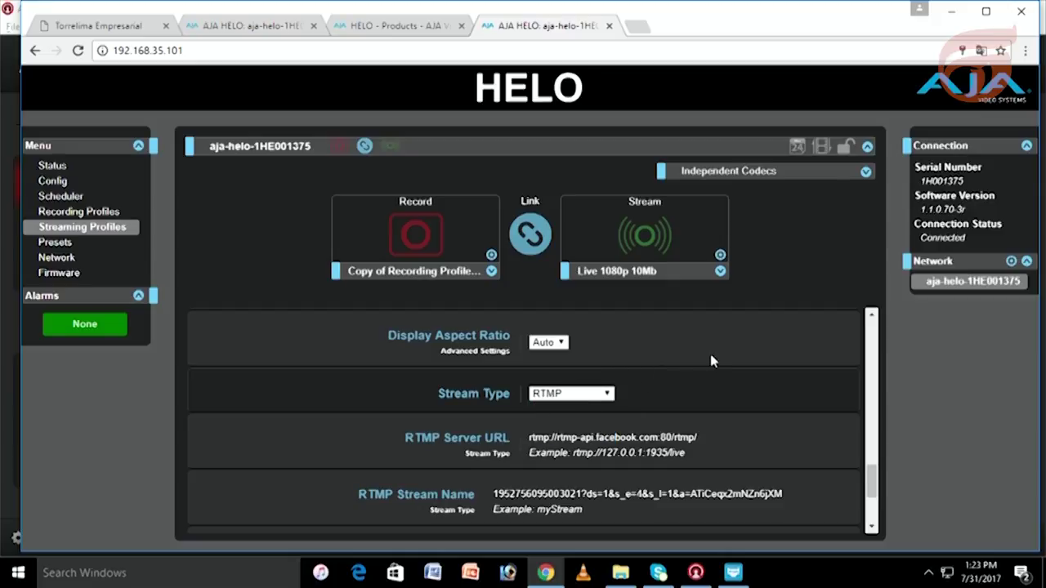
Step: Check that the RTMP Server URL and RTMP Stream Name fields are editable, leaving both values unchanged
{"action": "scroll", "coordinate": [712, 357], "scroll_direction": "down", "scroll_amount": 1}
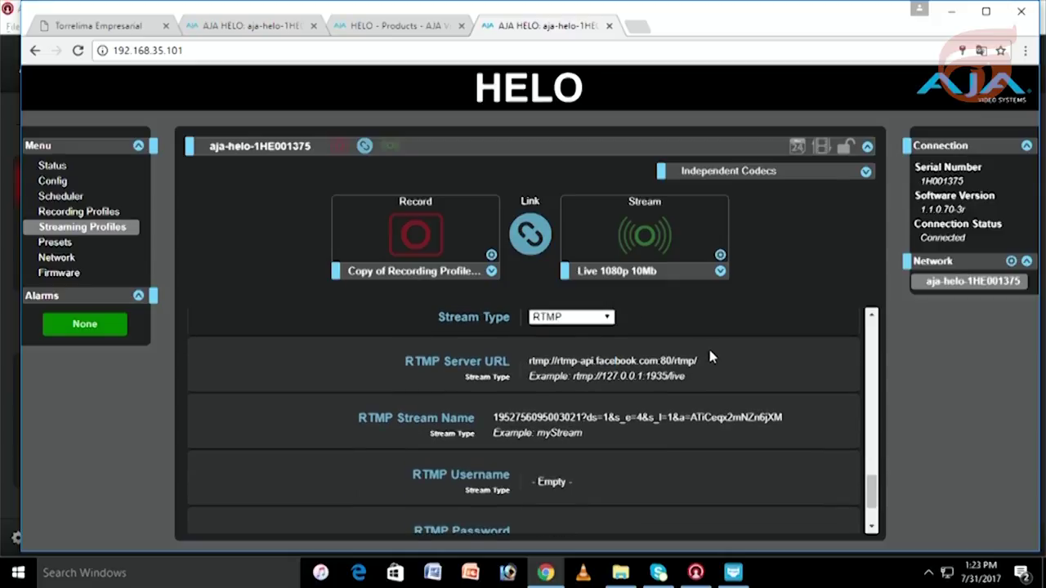
{"action": "left_click", "coordinate": [554, 369]}
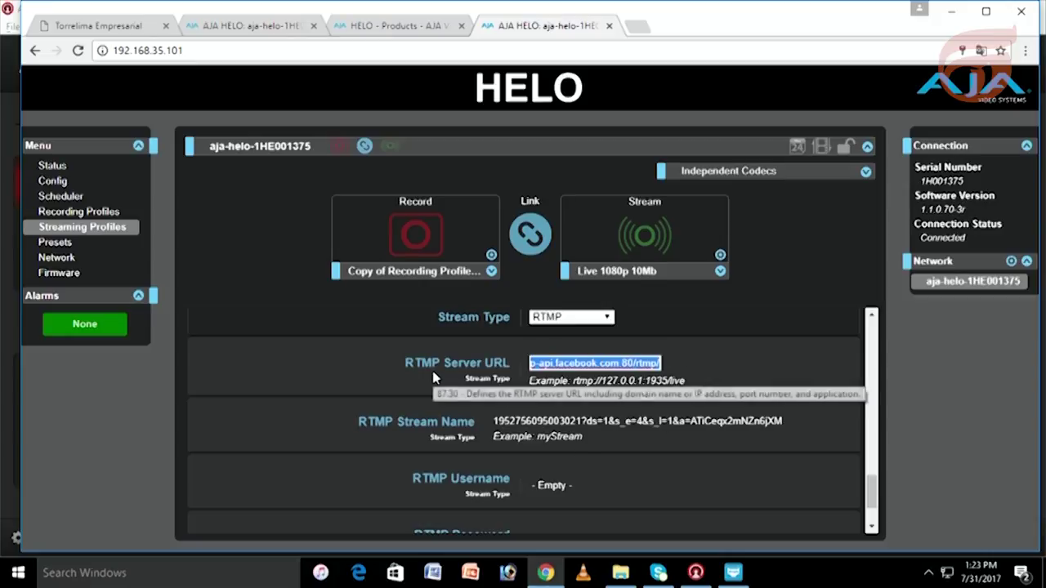
{"action": "left_click", "coordinate": [539, 425]}
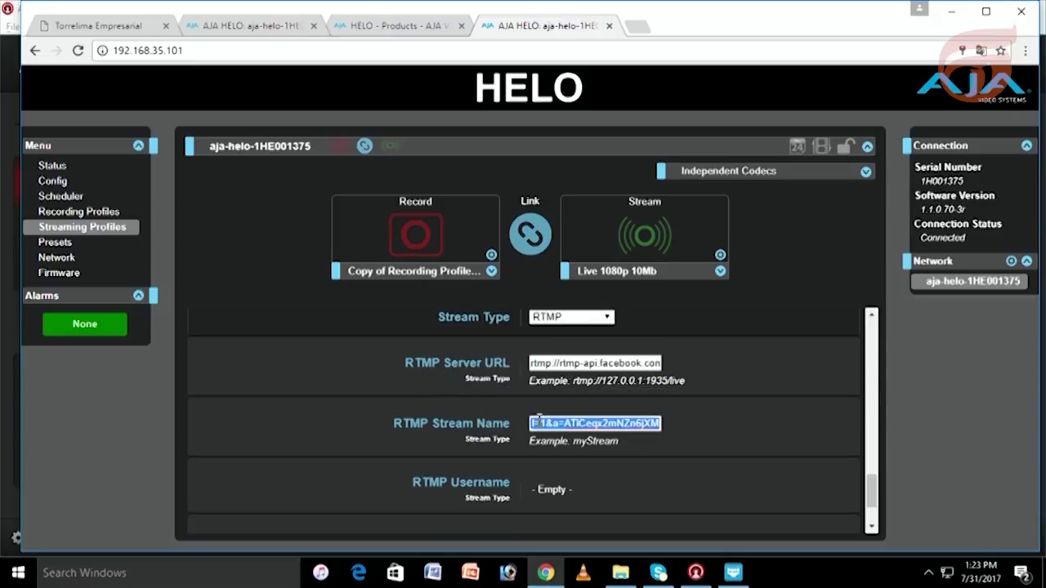
{"action": "left_click", "coordinate": [787, 430]}
{"action": "left_click", "coordinate": [621, 405]}
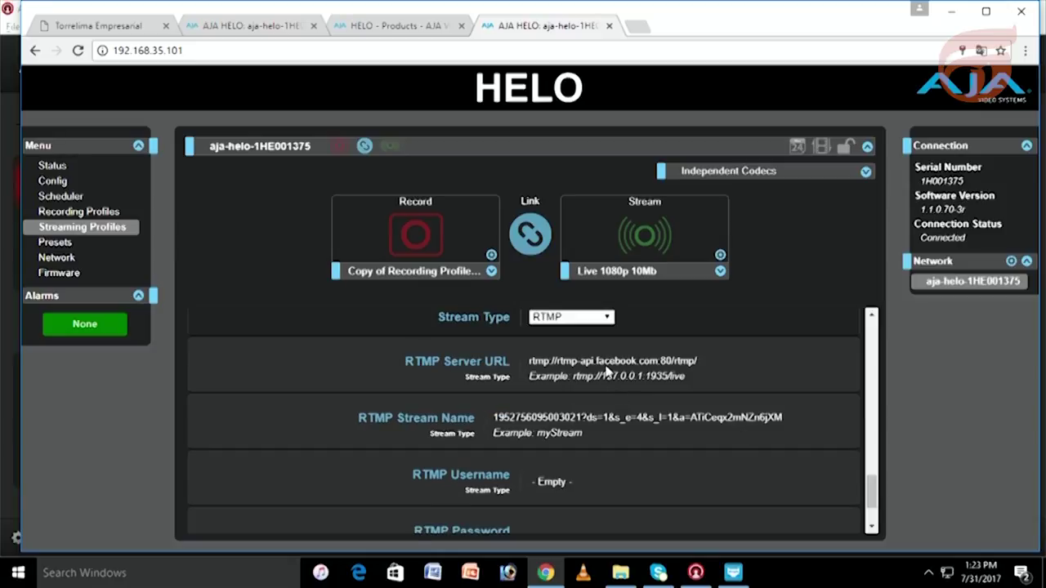
{"action": "left_click", "coordinate": [579, 366]}
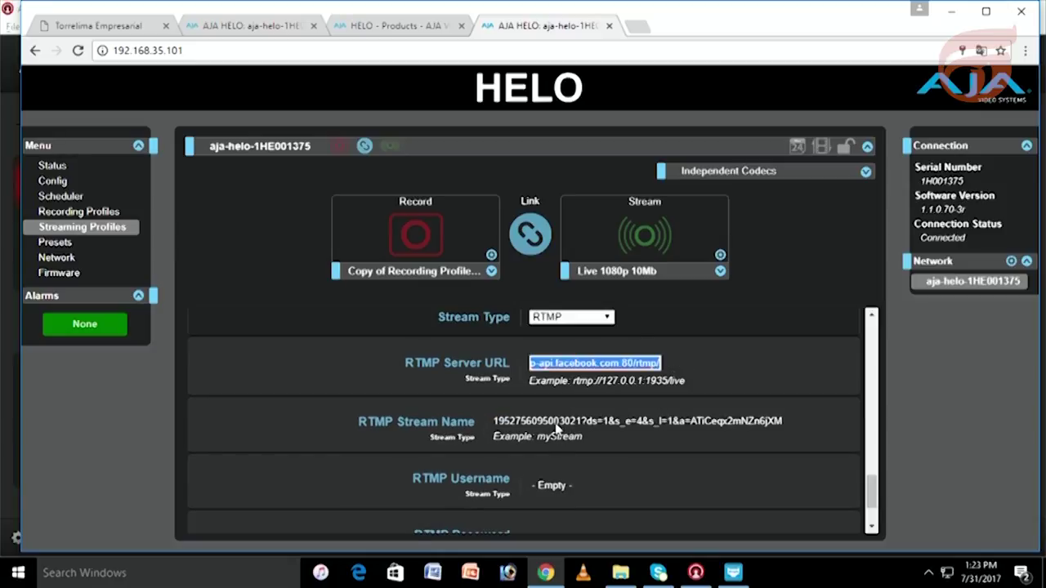
{"action": "left_click", "coordinate": [559, 425]}
{"action": "left_click", "coordinate": [576, 365]}
{"action": "key", "text": "Home"}
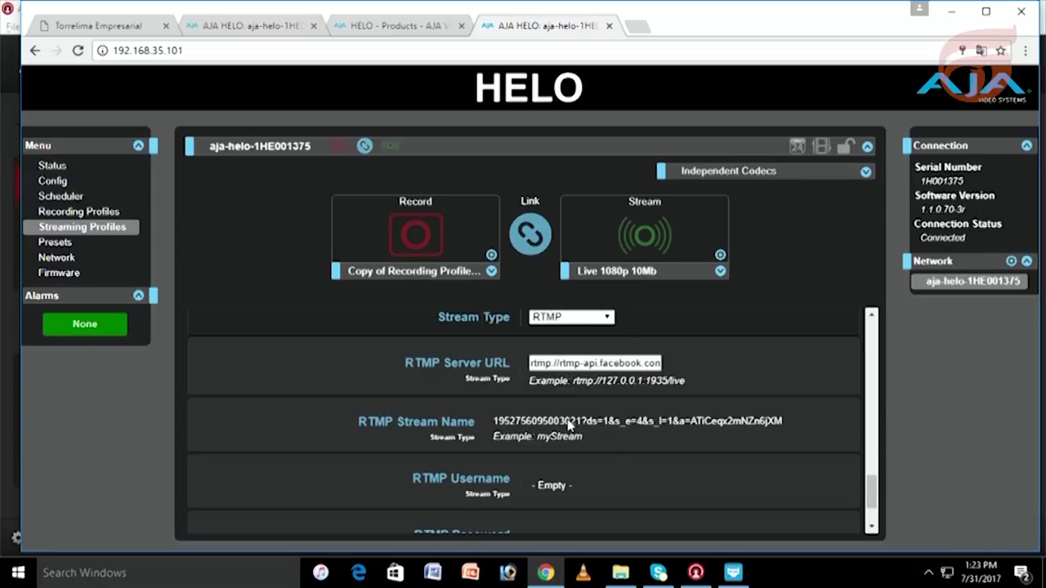
{"action": "left_click", "coordinate": [570, 425]}
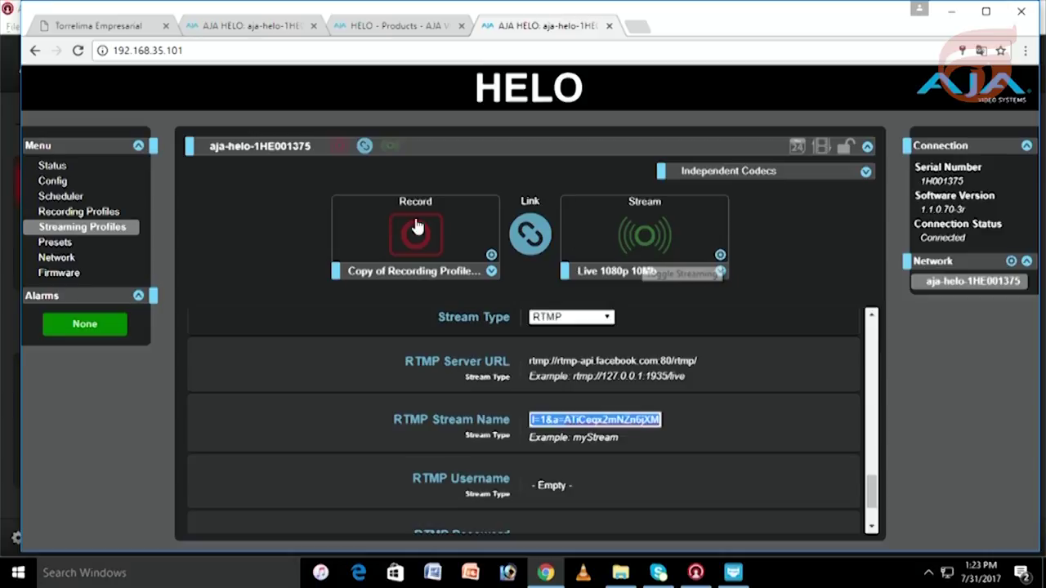
{"action": "left_click", "coordinate": [398, 241]}
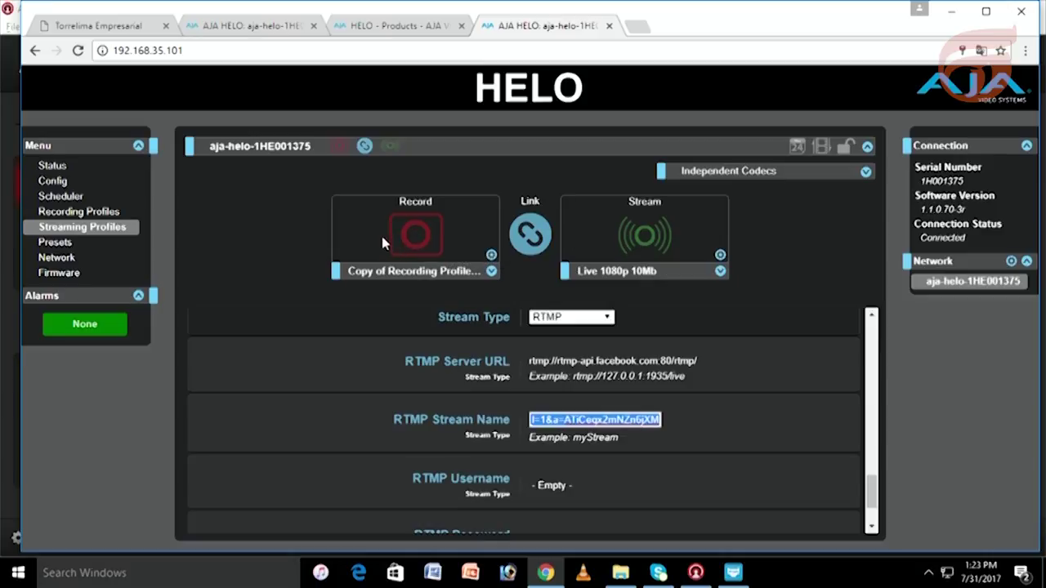